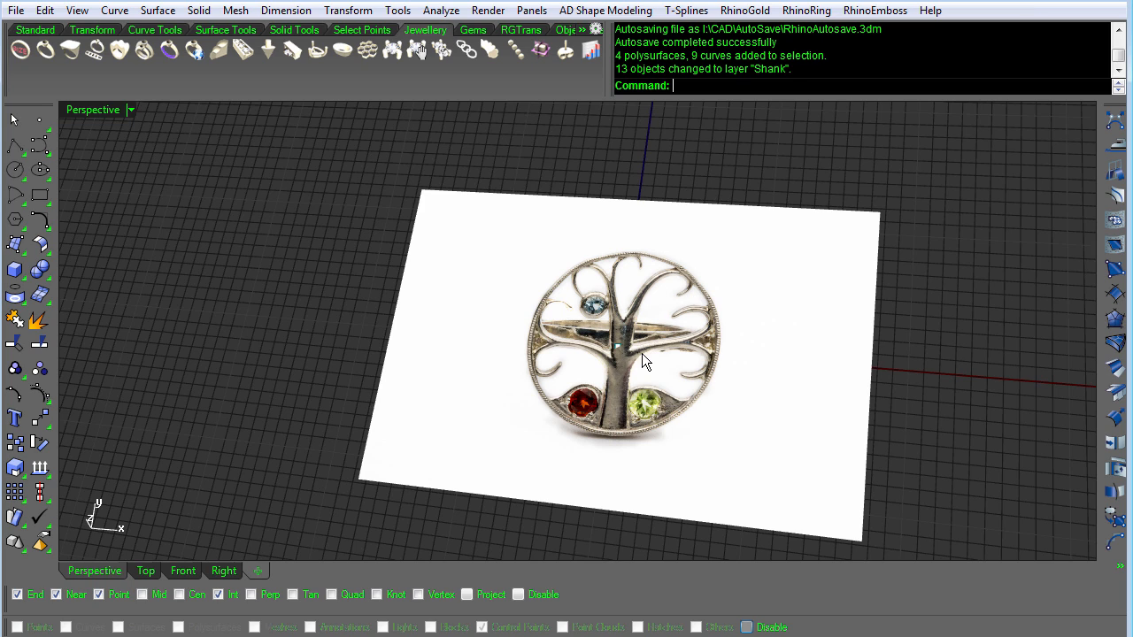
Step: Examine the tree ring reference photo and the tree outline curves traced inside the double circle
{"action": "right_click_drag", "start_coordinate": [975, 357], "coordinate": [975, 357]}
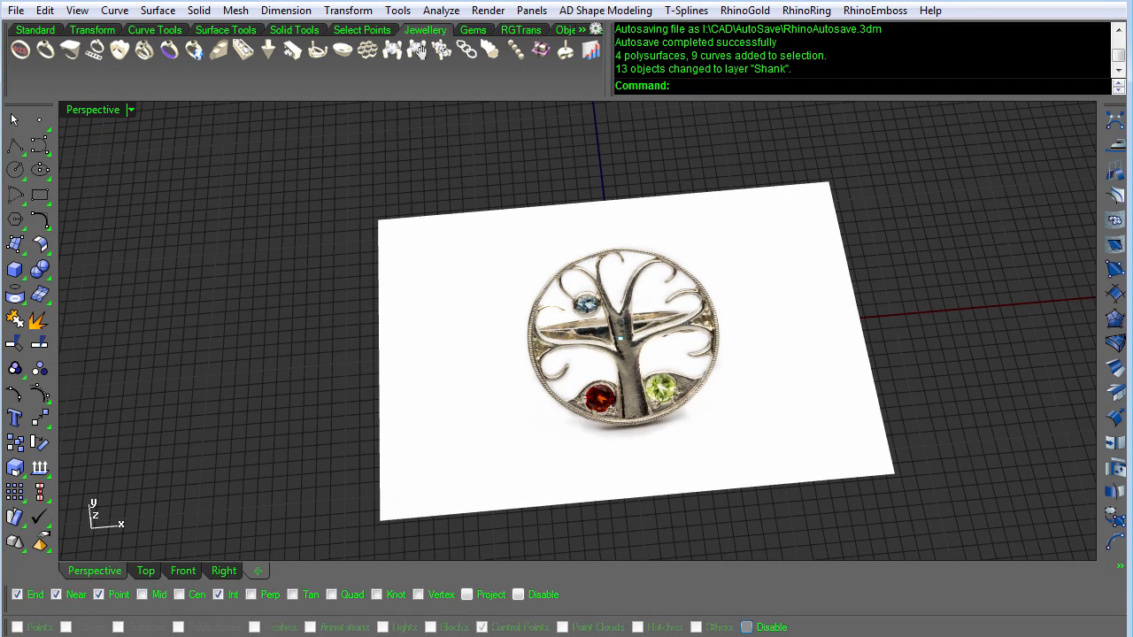
{"action": "right_click_drag", "start_coordinate": [620, 338], "coordinate": [622, 339]}
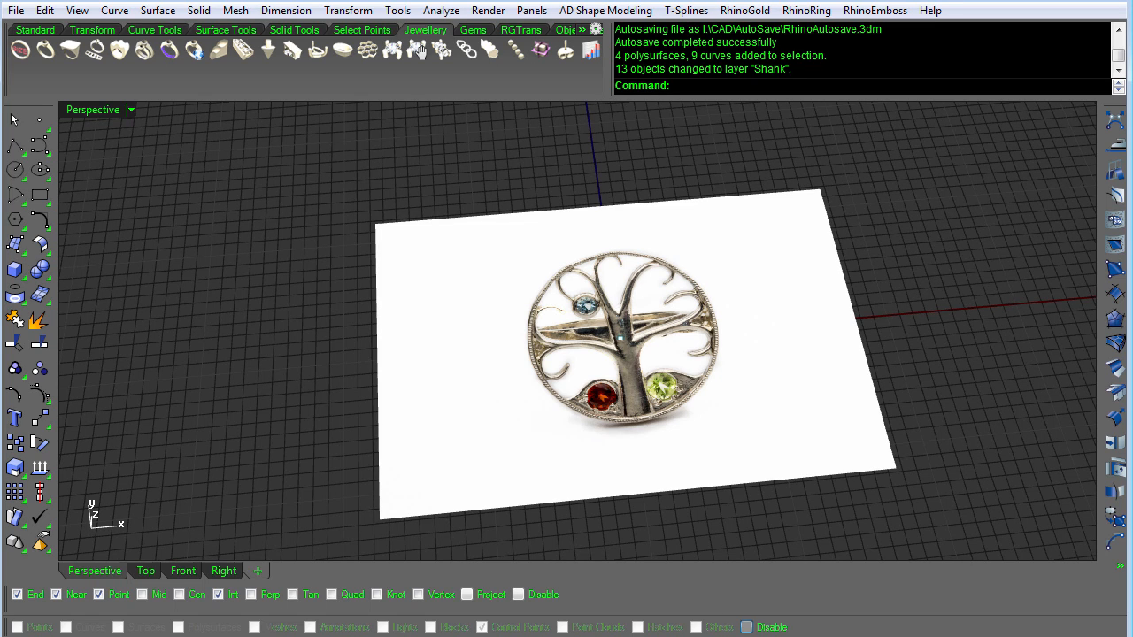
{"action": "right_click_drag", "start_coordinate": [581, 329], "coordinate": [569, 329]}
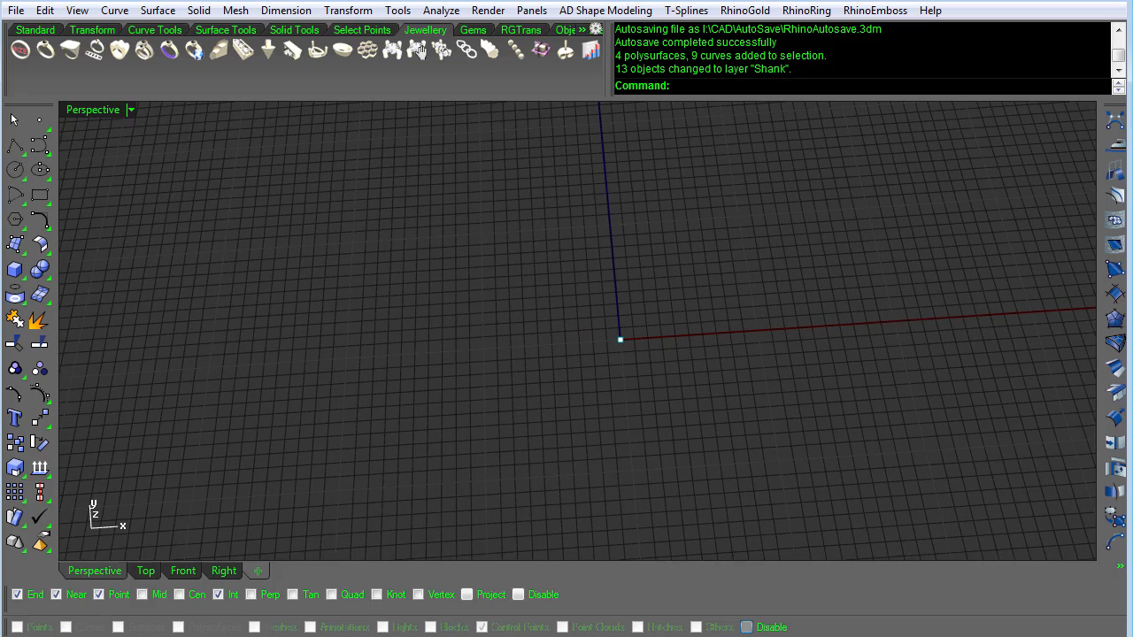
{"action": "mouse_move", "coordinate": [1026, 326]}
{"action": "right_mouse_down"}
{"action": "mouse_move", "coordinate": [1007, 319]}
{"action": "mouse_move", "coordinate": [1019, 322]}
{"action": "mouse_move", "coordinate": [1018, 312]}
{"action": "mouse_move", "coordinate": [963, 328]}
{"action": "mouse_move", "coordinate": [1085, 322]}
{"action": "mouse_move", "coordinate": [1062, 350]}
{"action": "mouse_move", "coordinate": [1016, 329]}
{"action": "right_mouse_up"}
{"action": "right_click_drag", "start_coordinate": [785, 393], "coordinate": [789, 430]}
{"action": "scroll", "coordinate": [780, 392], "scroll_direction": "up", "scroll_amount": 3}
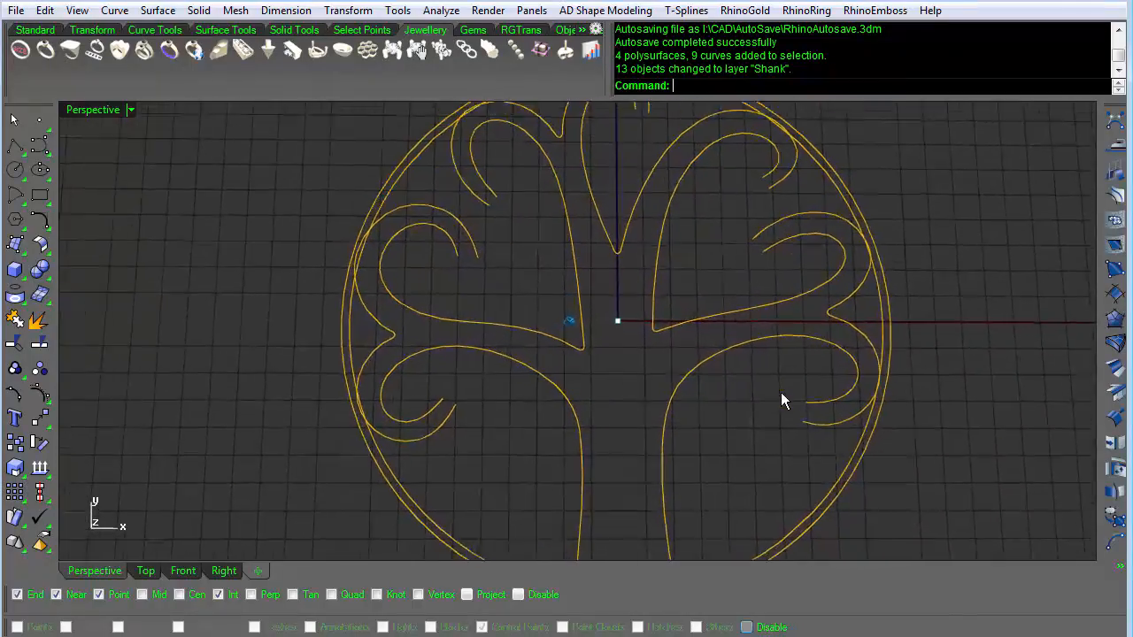
{"action": "scroll", "coordinate": [780, 392], "scroll_direction": "down", "scroll_amount": 2}
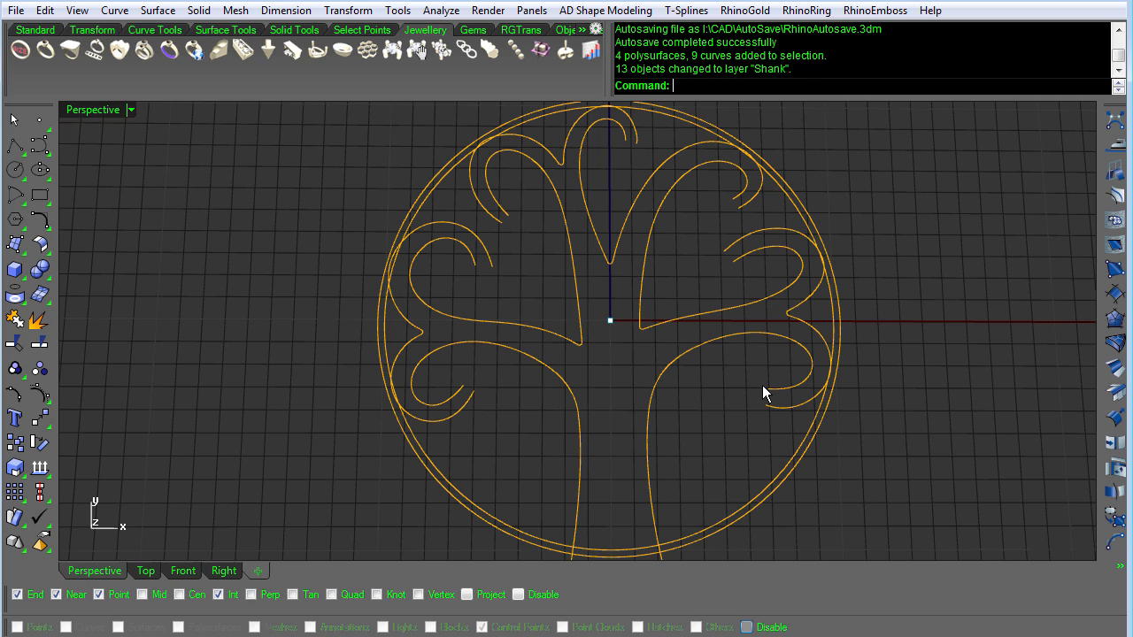
Step: Sketch a freehand S-shaped curve on the empty grid beside the tree outline
{"action": "left_click", "coordinate": [45, 150]}
{"action": "left_click", "coordinate": [47, 155]}
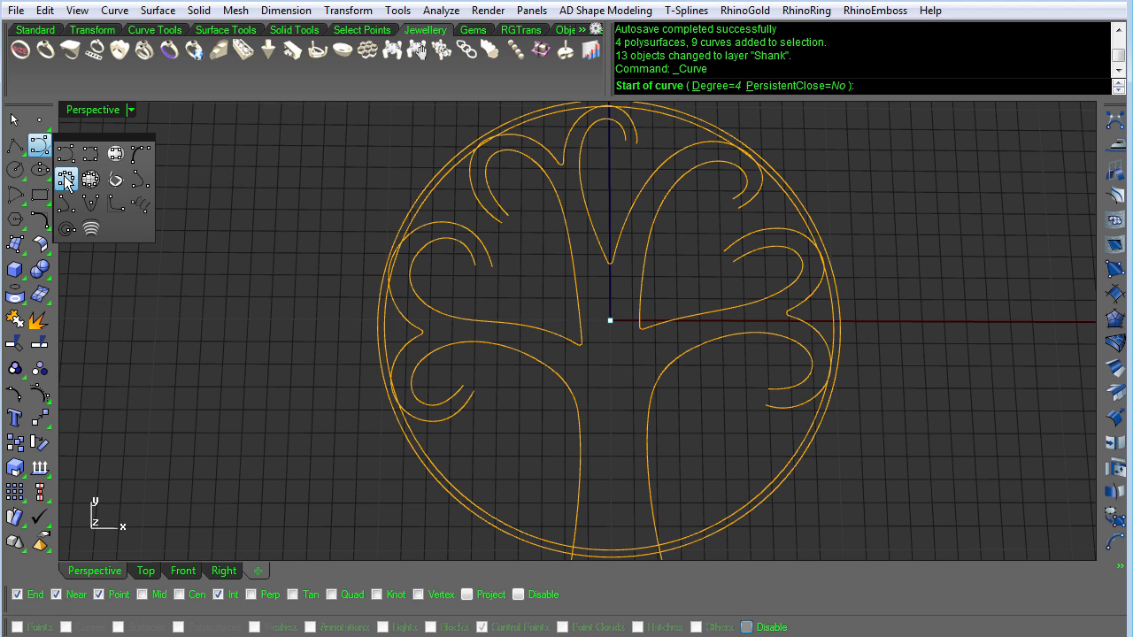
{"action": "left_click", "coordinate": [65, 180]}
{"action": "mouse_move", "coordinate": [202, 386]}
{"action": "left_mouse_down"}
{"action": "mouse_move", "coordinate": [146, 223]}
{"action": "mouse_move", "coordinate": [217, 189]}
{"action": "left_mouse_up"}
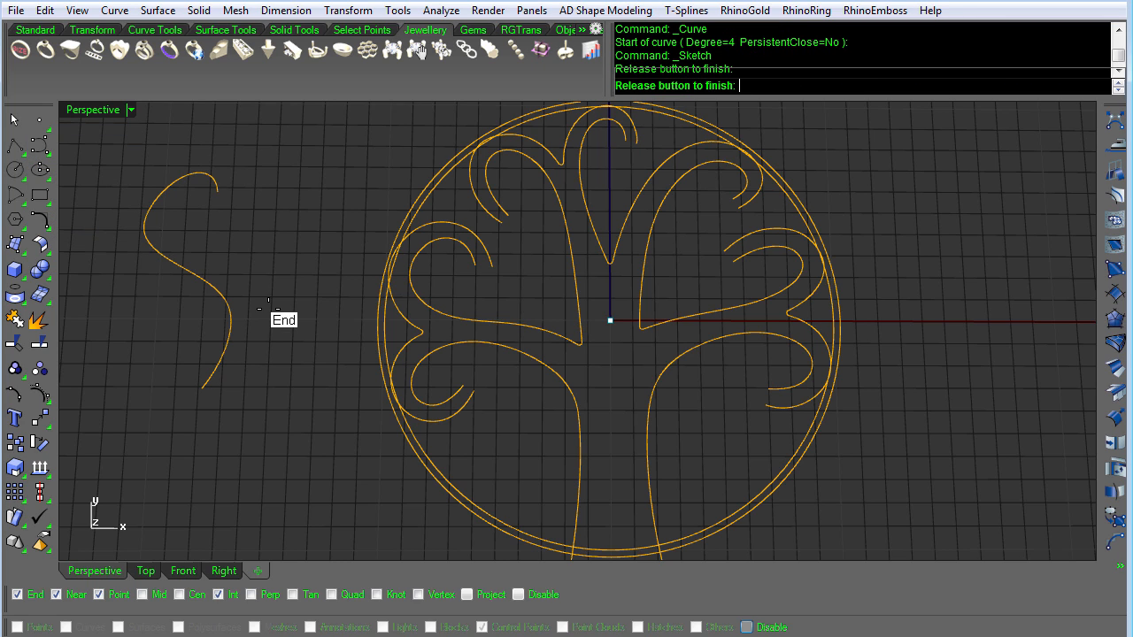
{"action": "key", "text": "Return"}
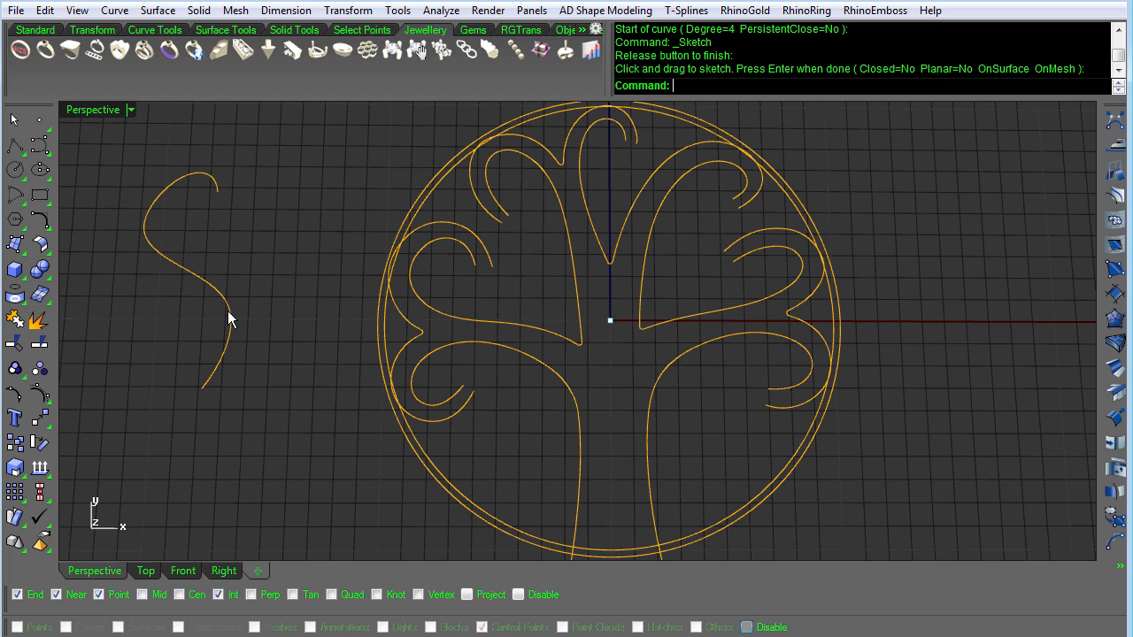
Step: Load the S-shaped curve into Control Point Modeling and smooth it with a factor of 0.2
{"action": "left_click", "coordinate": [228, 309]}
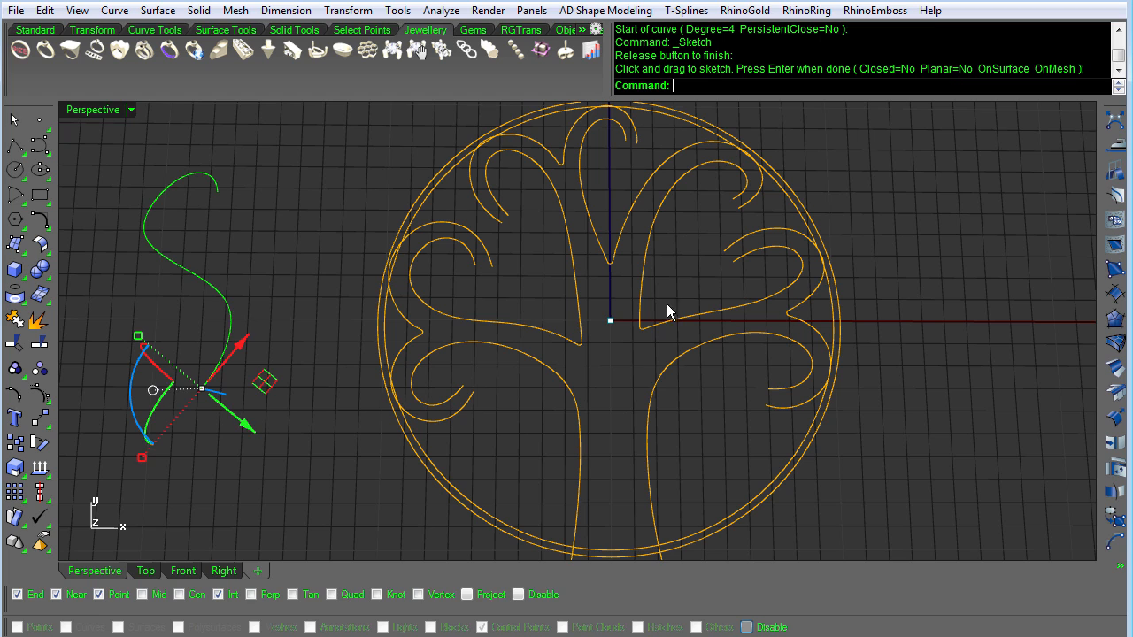
{"action": "left_click", "coordinate": [1117, 131]}
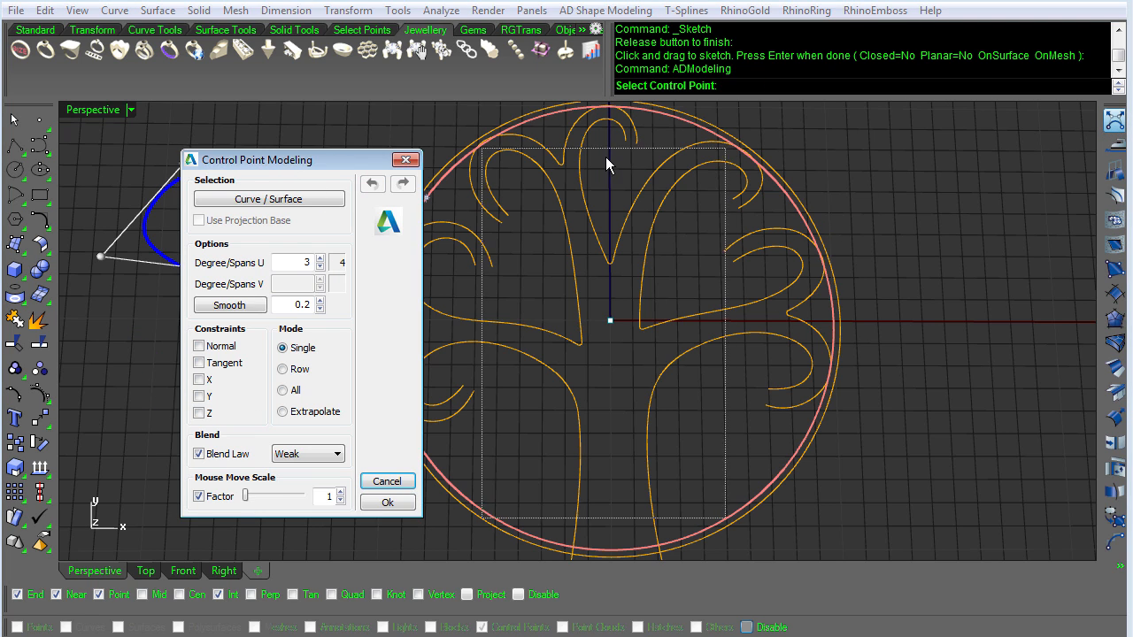
{"action": "left_click_drag", "start_coordinate": [295, 161], "coordinate": [602, 162]}
{"action": "left_click", "coordinate": [536, 305]}
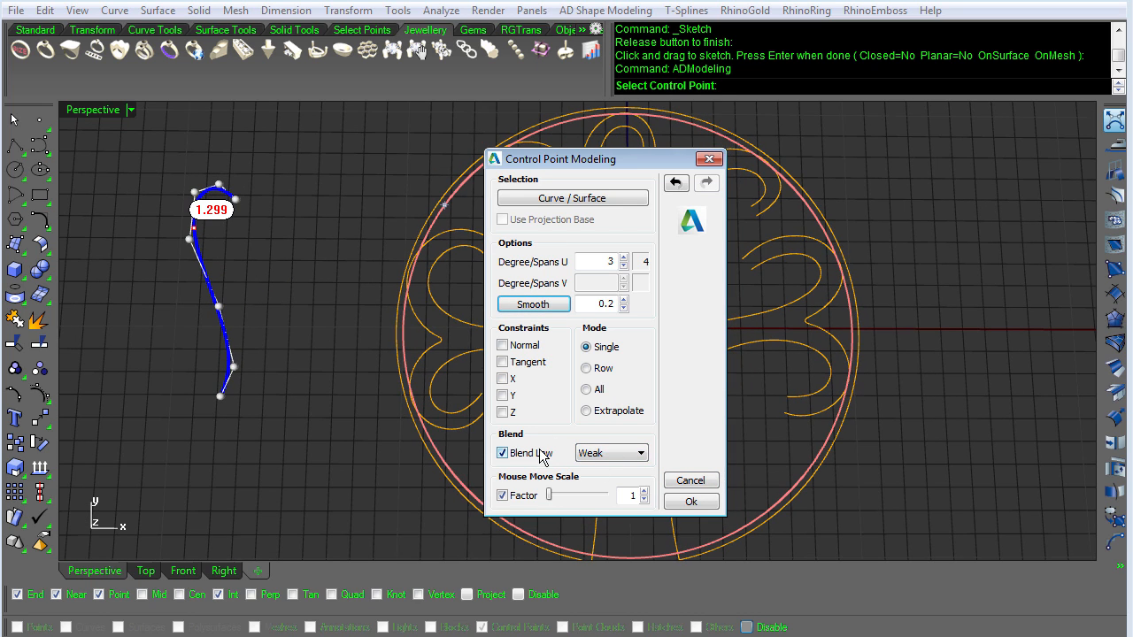
Step: Reshape the upper bend of the curve by moving control points with Blend Law off, and again with Blend Law on at Weak
{"action": "left_click", "coordinate": [503, 453]}
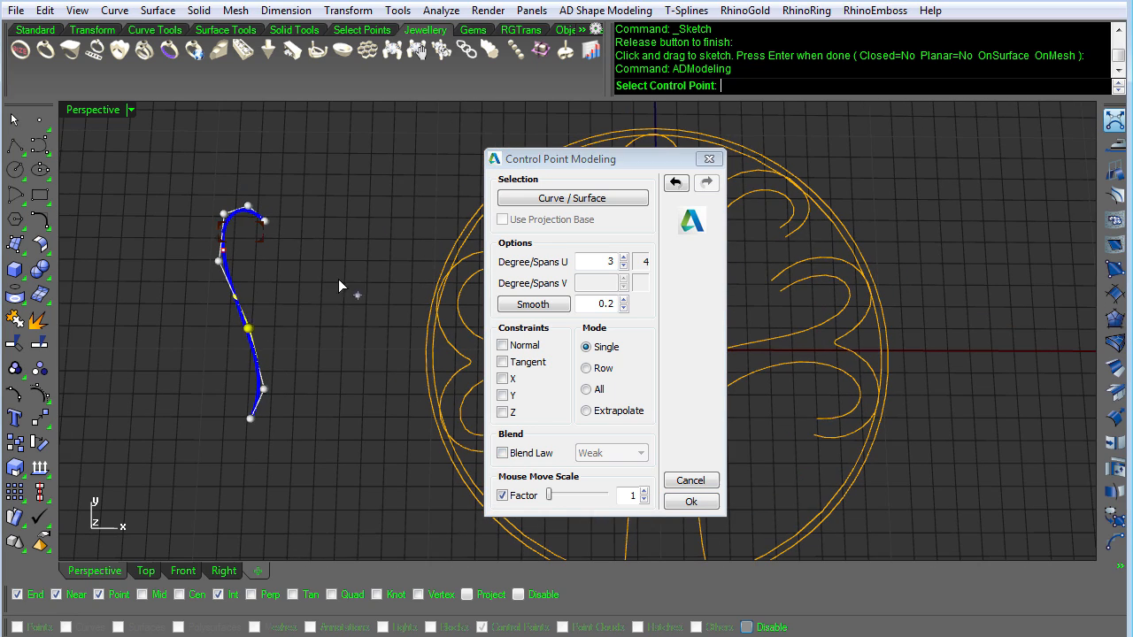
{"action": "left_click_drag", "start_coordinate": [267, 221], "coordinate": [290, 176]}
{"action": "left_click_drag", "start_coordinate": [224, 213], "coordinate": [244, 187]}
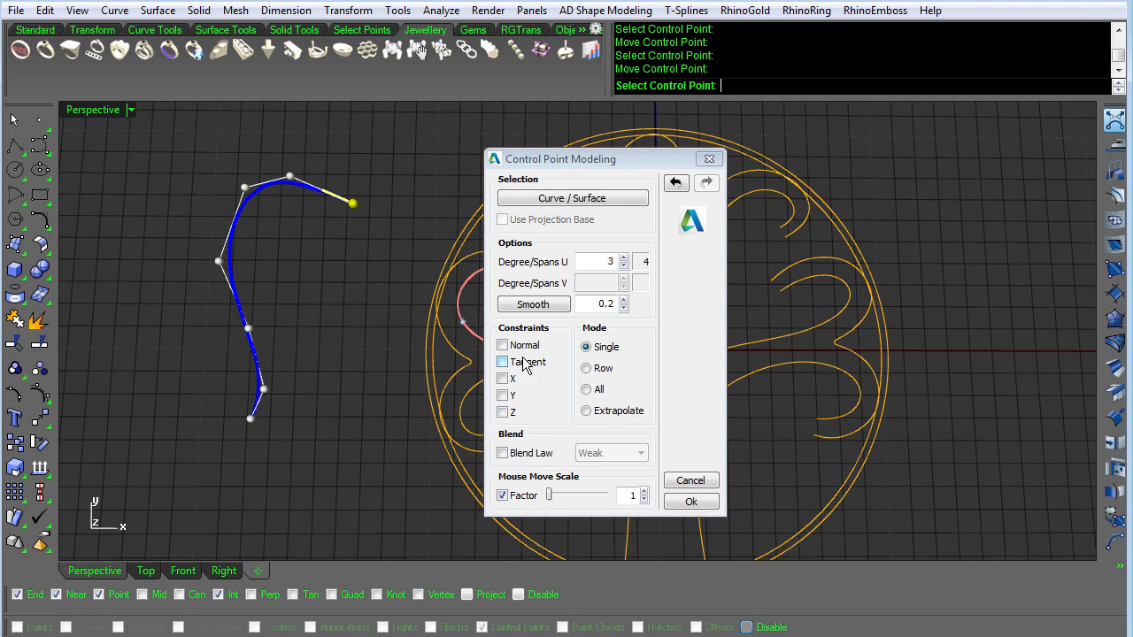
{"action": "left_click", "coordinate": [546, 455]}
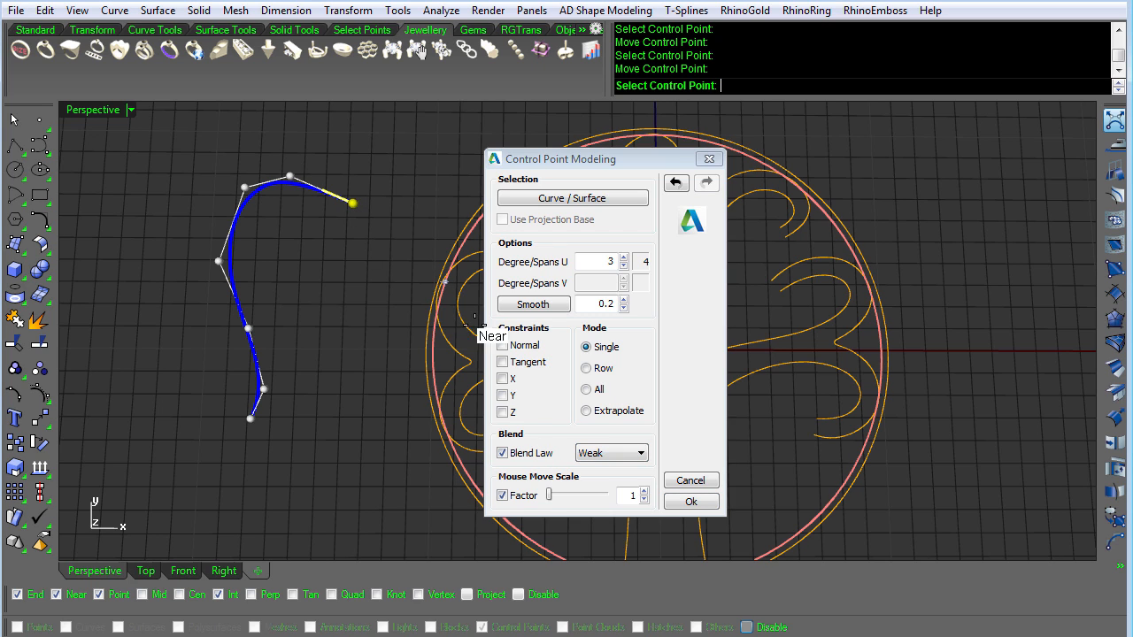
{"action": "left_click", "coordinate": [245, 188]}
{"action": "left_click_drag", "start_coordinate": [249, 192], "coordinate": [236, 181]}
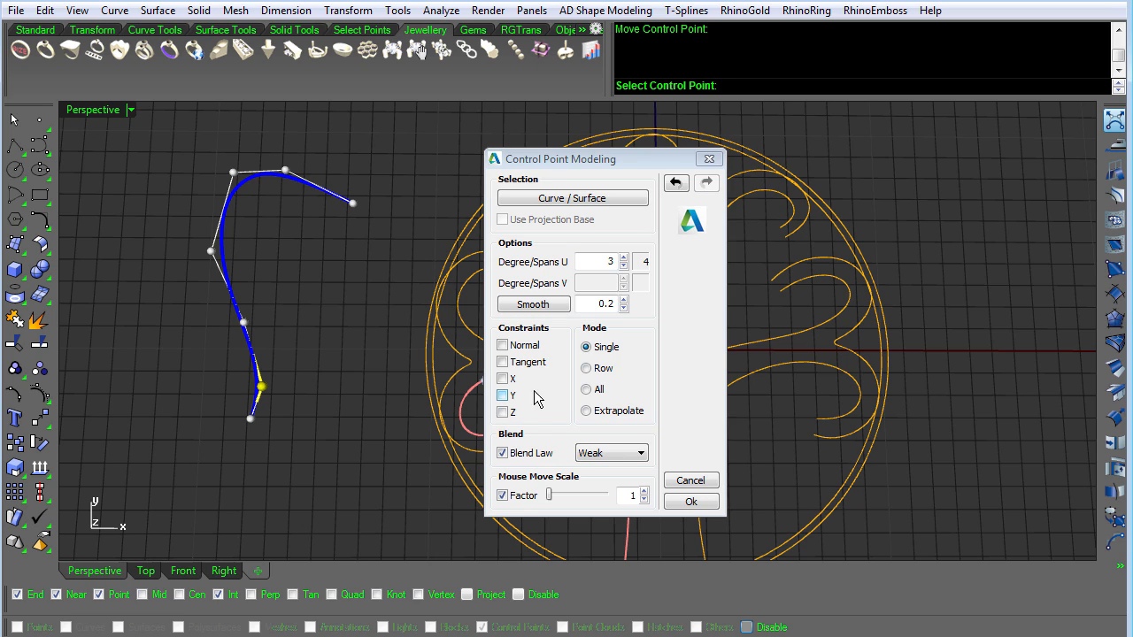
Step: Switch the modeling mode to Extrapolate and adjust the curve's upper end point along its own direction
{"action": "left_click", "coordinate": [608, 368]}
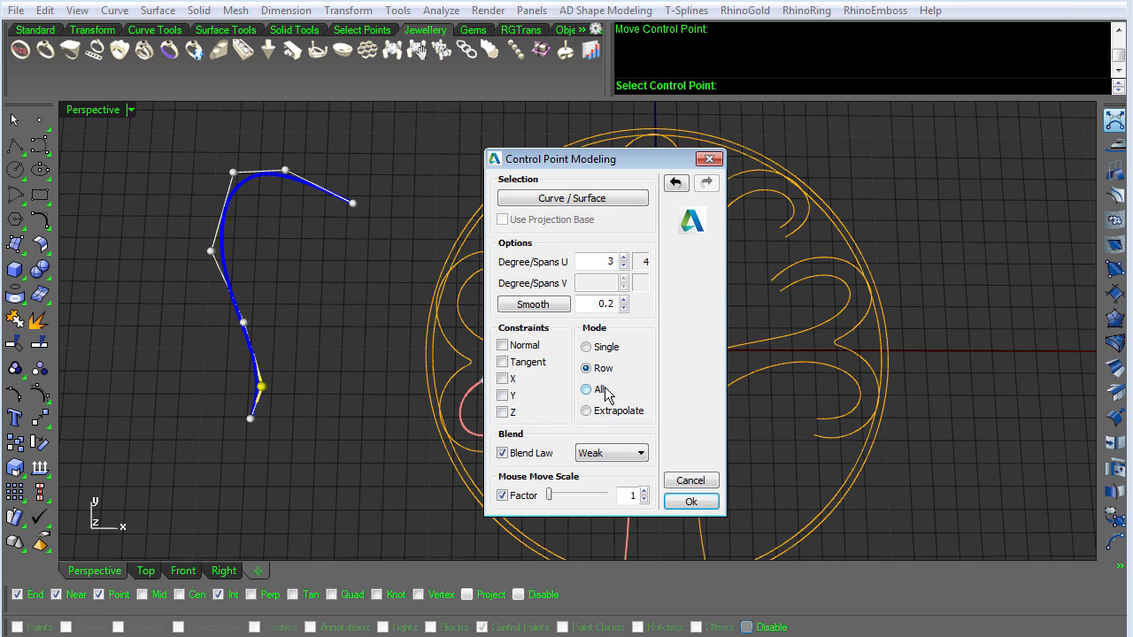
{"action": "left_click", "coordinate": [586, 410]}
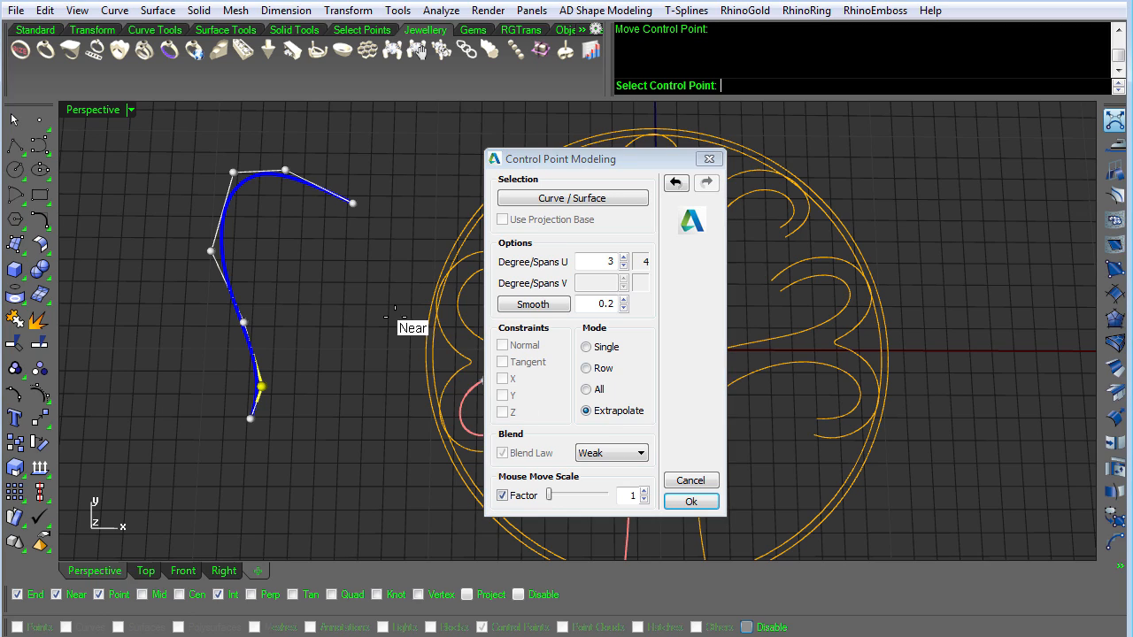
{"action": "left_click", "coordinate": [353, 204]}
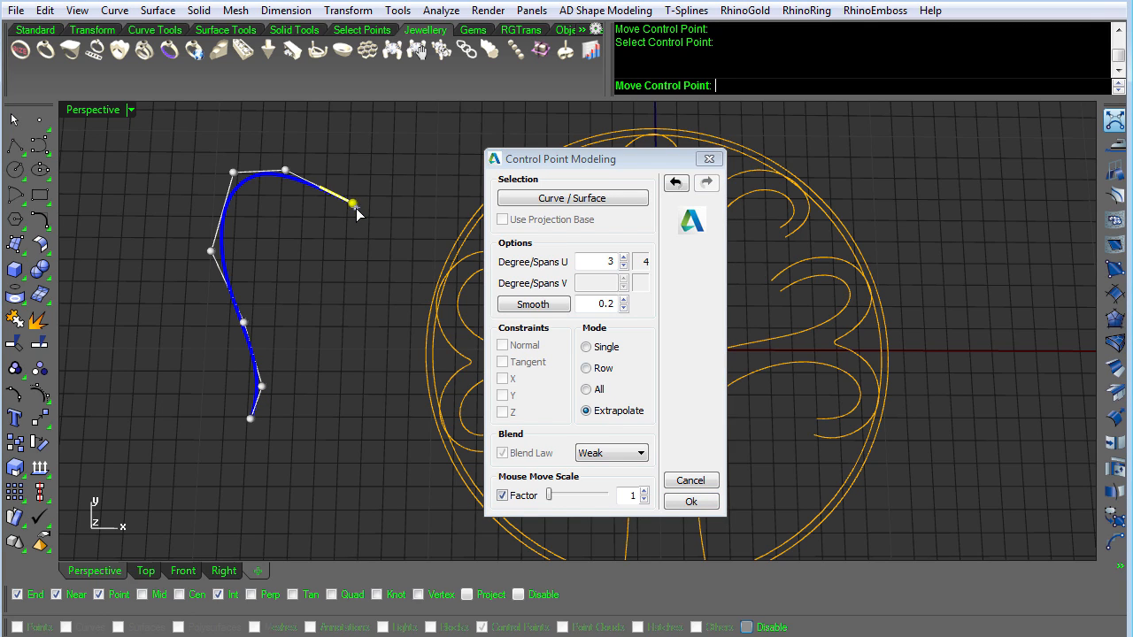
{"action": "left_click", "coordinate": [338, 260]}
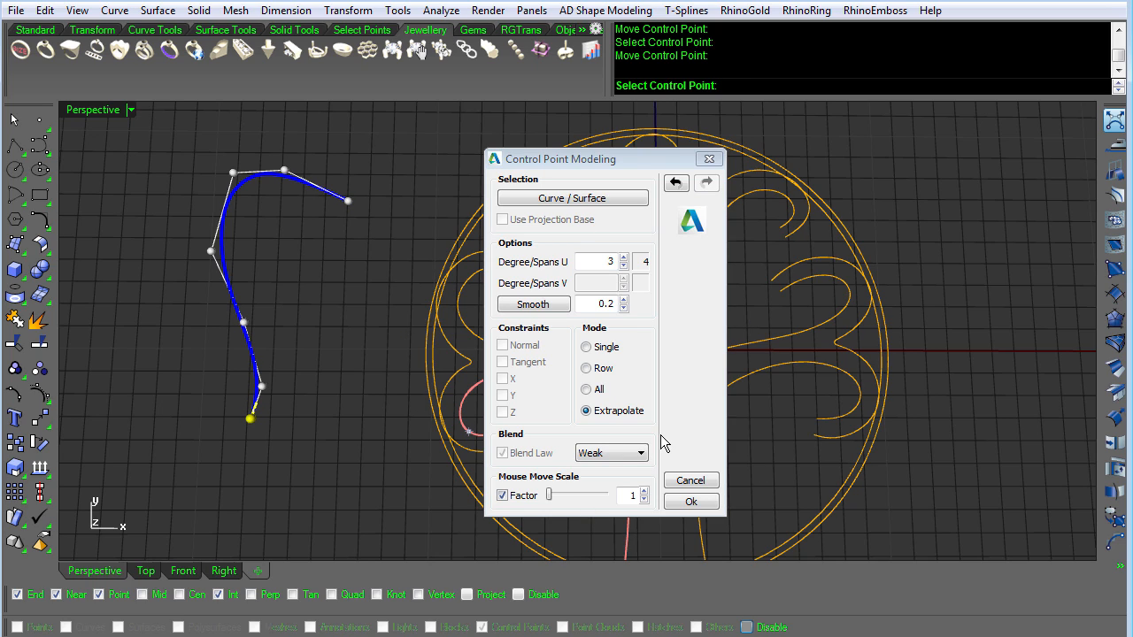
Step: Cancel the control point modeling and delete the sketched S-shaped curve
{"action": "left_click", "coordinate": [690, 482]}
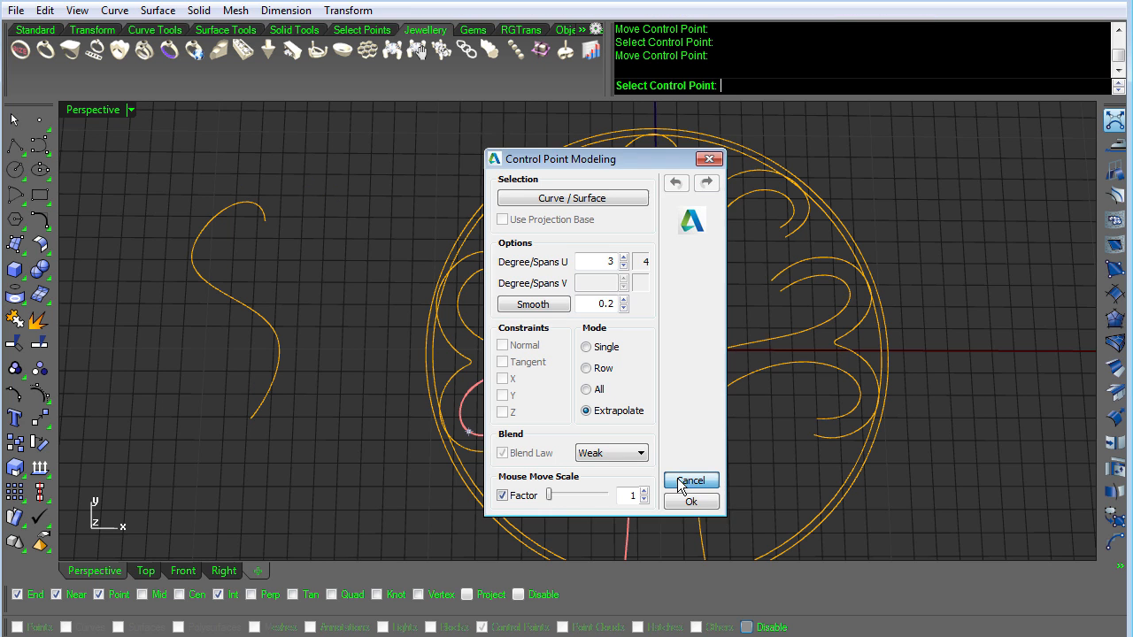
{"action": "left_click", "coordinate": [270, 327]}
{"action": "key", "text": "Delete"}
Step: Run Orient on the plain rounded arch profile beyond the tree, with Copy=Yes and Scale=3D
{"action": "right_click_drag", "start_coordinate": [731, 255], "coordinate": [689, 410]}
{"action": "scroll", "coordinate": [687, 402], "scroll_direction": "up", "scroll_amount": 6}
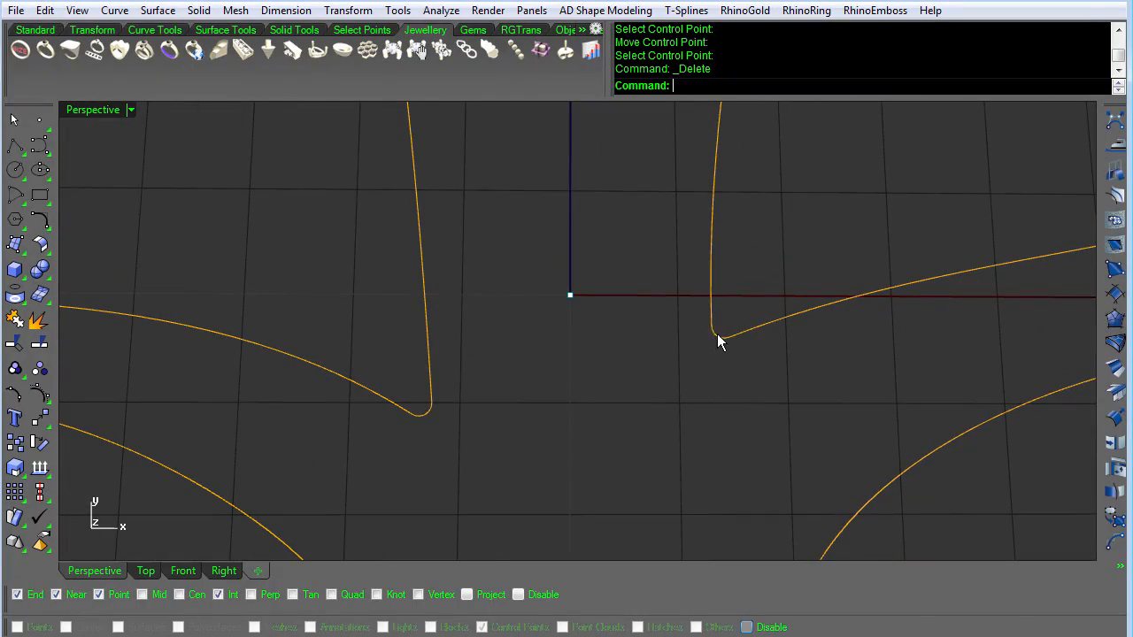
{"action": "scroll", "coordinate": [379, 414], "scroll_direction": "down", "scroll_amount": 6}
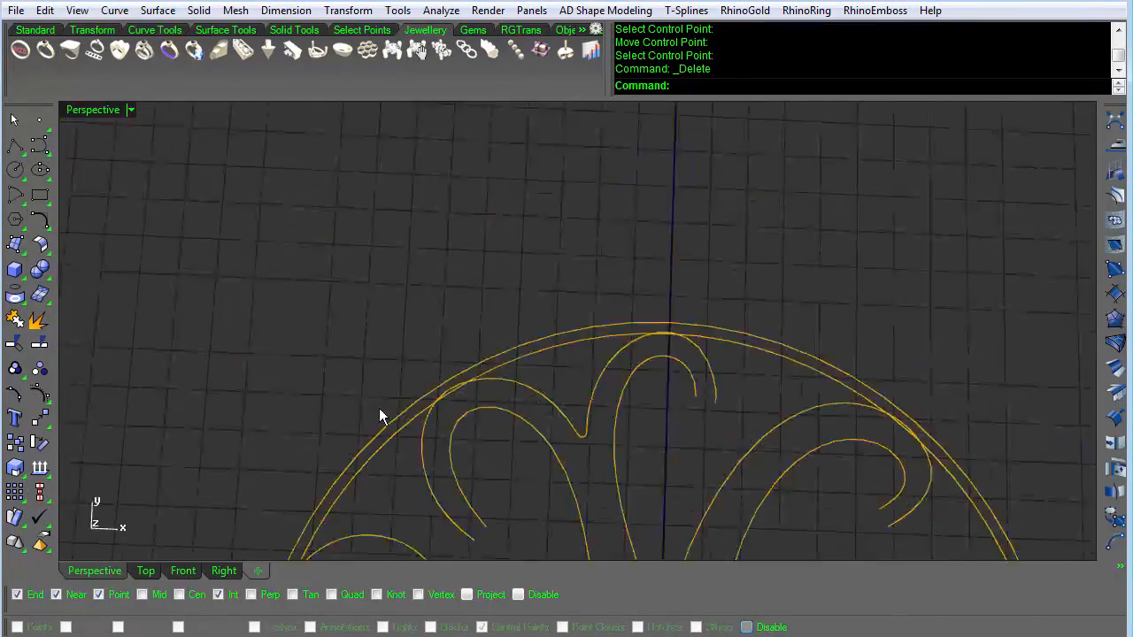
{"action": "right_click_drag", "start_coordinate": [378, 408], "coordinate": [390, 410]}
{"action": "right_click_drag", "start_coordinate": [728, 466], "coordinate": [728, 466]}
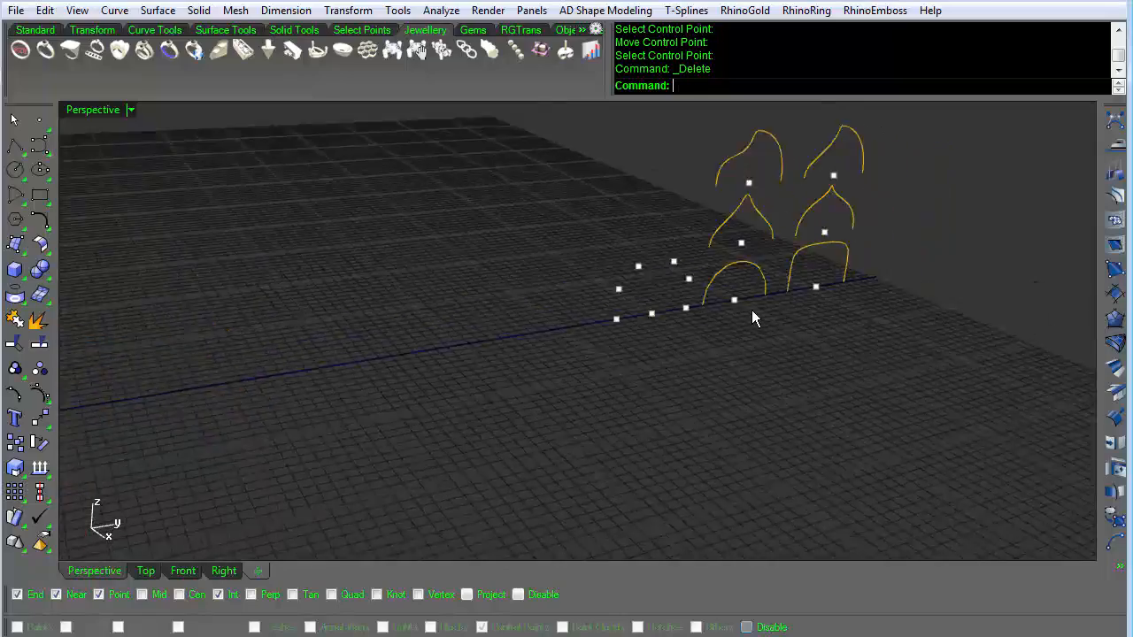
{"action": "left_click", "coordinate": [752, 288]}
{"action": "type", "text": "orient"}
{"action": "key", "text": "Return"}
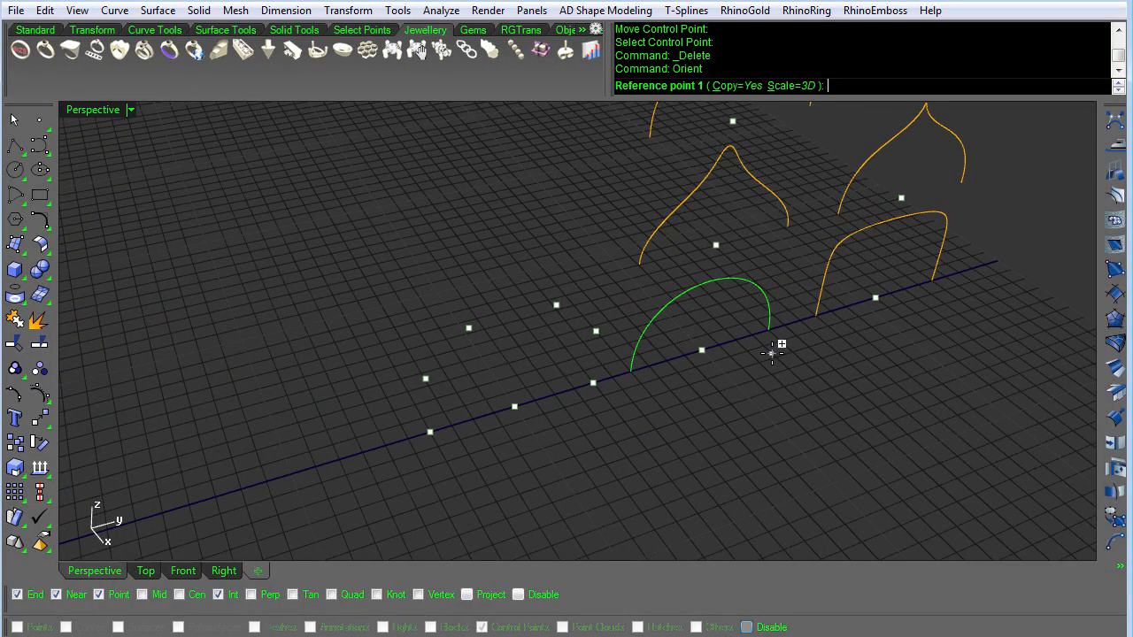
{"action": "left_click", "coordinate": [798, 86]}
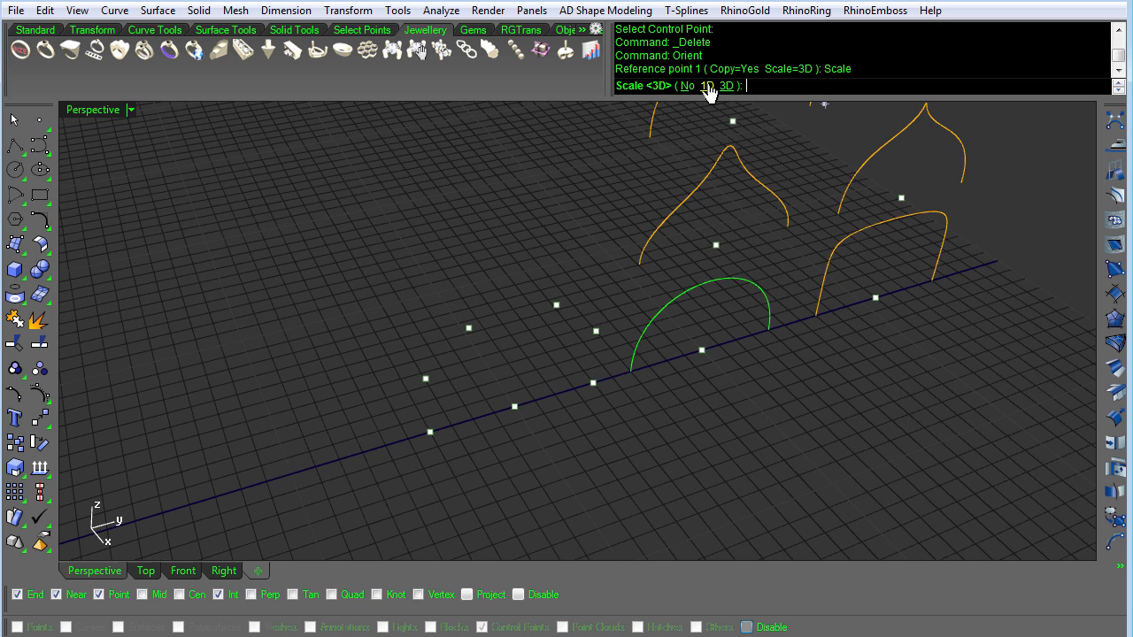
{"action": "left_click", "coordinate": [706, 86]}
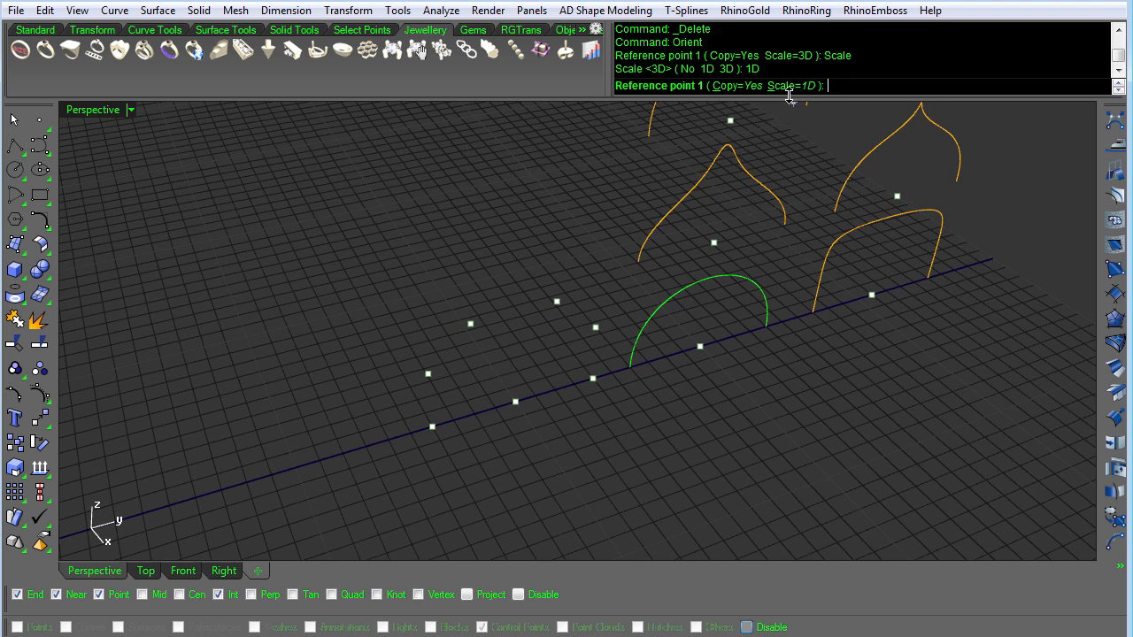
{"action": "left_click", "coordinate": [792, 88]}
{"action": "left_click", "coordinate": [729, 85]}
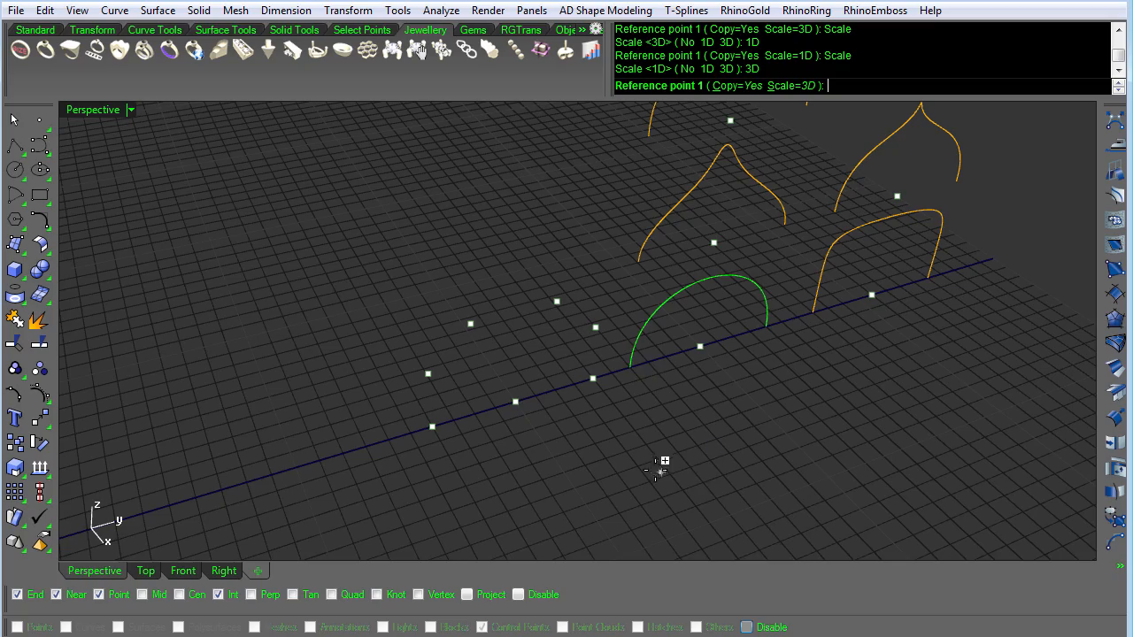
Step: Place the arch copy across the trunk base, mapping its two ends onto the two trunk outline curves, and finish orienting
{"action": "left_click", "coordinate": [629, 367]}
{"action": "left_click", "coordinate": [766, 327]}
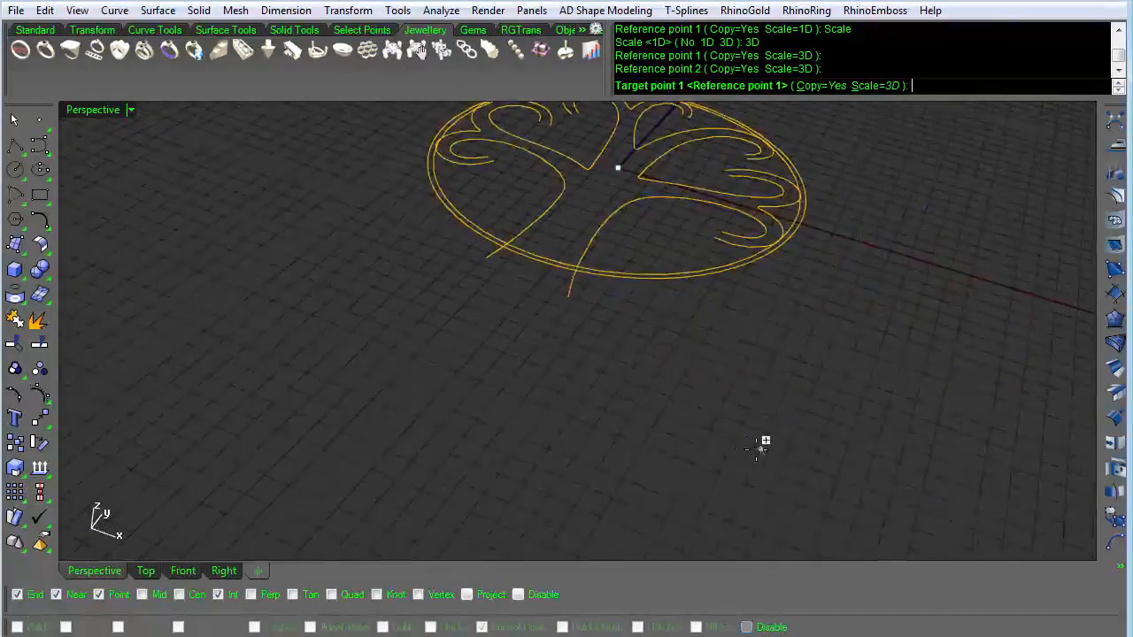
{"action": "left_click", "coordinate": [553, 482]}
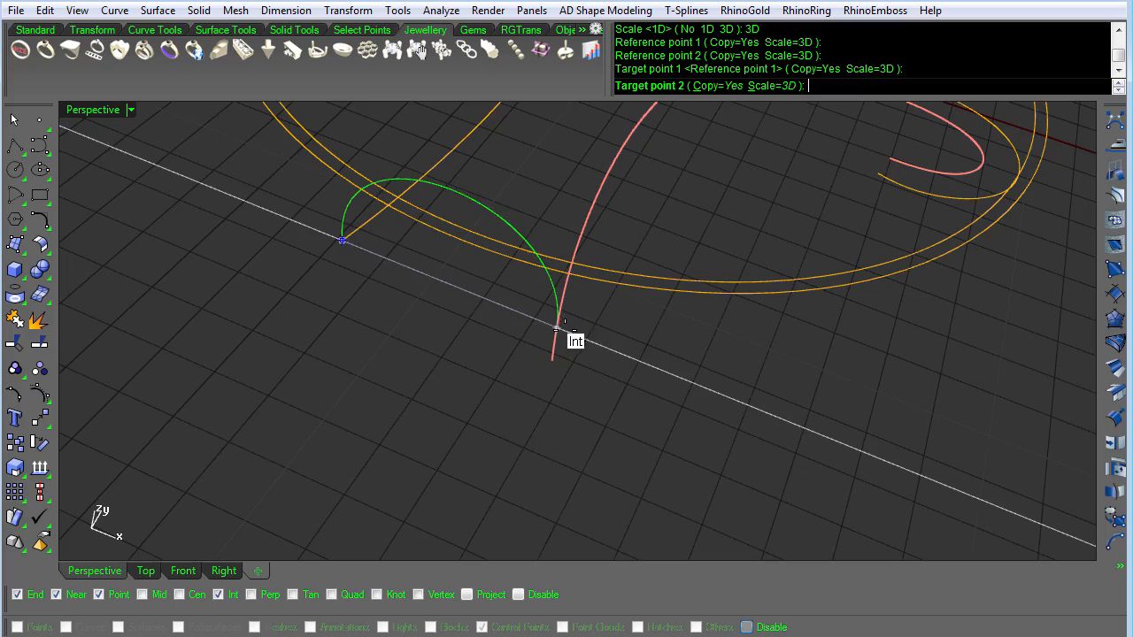
{"action": "left_click", "coordinate": [560, 317]}
{"action": "right_click_drag", "start_coordinate": [561, 316], "coordinate": [660, 401]}
{"action": "scroll", "coordinate": [704, 365], "scroll_direction": "down", "scroll_amount": 5}
{"action": "right_click", "coordinate": [703, 365]}
{"action": "scroll", "coordinate": [703, 366], "scroll_direction": "down", "scroll_amount": 5}
{"action": "right_click", "coordinate": [703, 365]}
Step: Reduce the height of the arch placed across the trunk base and accept that its history breaks
{"action": "scroll", "coordinate": [700, 365], "scroll_direction": "up", "scroll_amount": 3}
{"action": "left_click", "coordinate": [699, 317]}
{"action": "scroll", "coordinate": [657, 405], "scroll_direction": "up", "scroll_amount": 3}
{"action": "scroll", "coordinate": [657, 406], "scroll_direction": "up", "scroll_amount": 3}
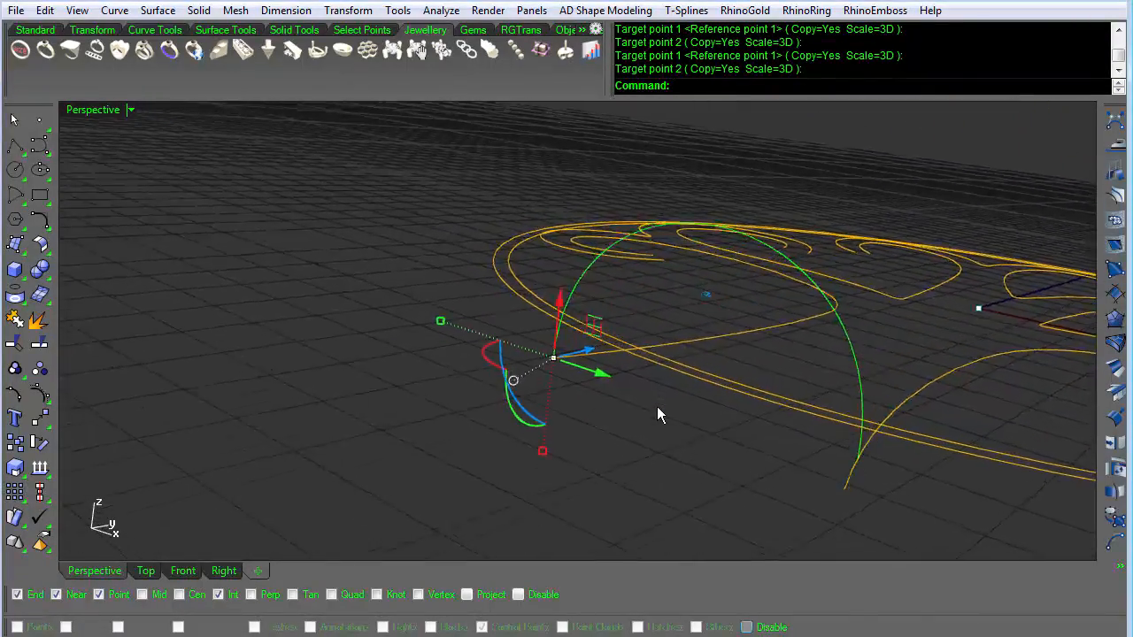
{"action": "left_click_drag", "start_coordinate": [532, 430], "coordinate": [534, 394]}
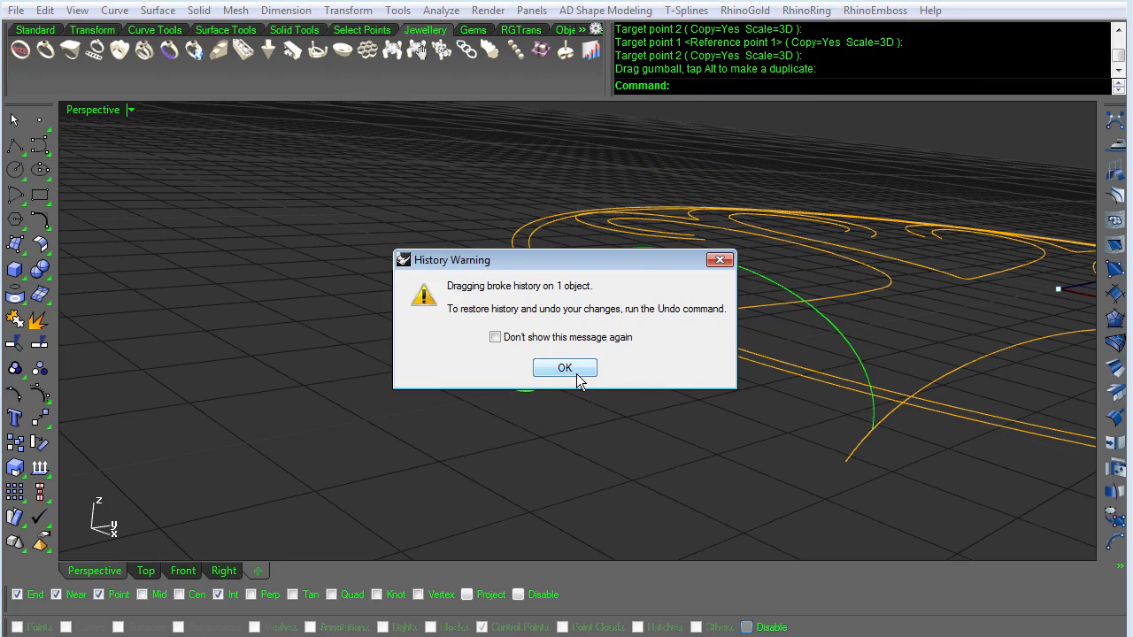
{"action": "left_click", "coordinate": [576, 375]}
{"action": "left_click", "coordinate": [712, 426]}
Step: Accept the history warning and run Orient on the arch across the trunk base with Copy=Yes and Scale=1D
{"action": "left_click", "coordinate": [656, 315]}
{"action": "type", "text": "Orient"}
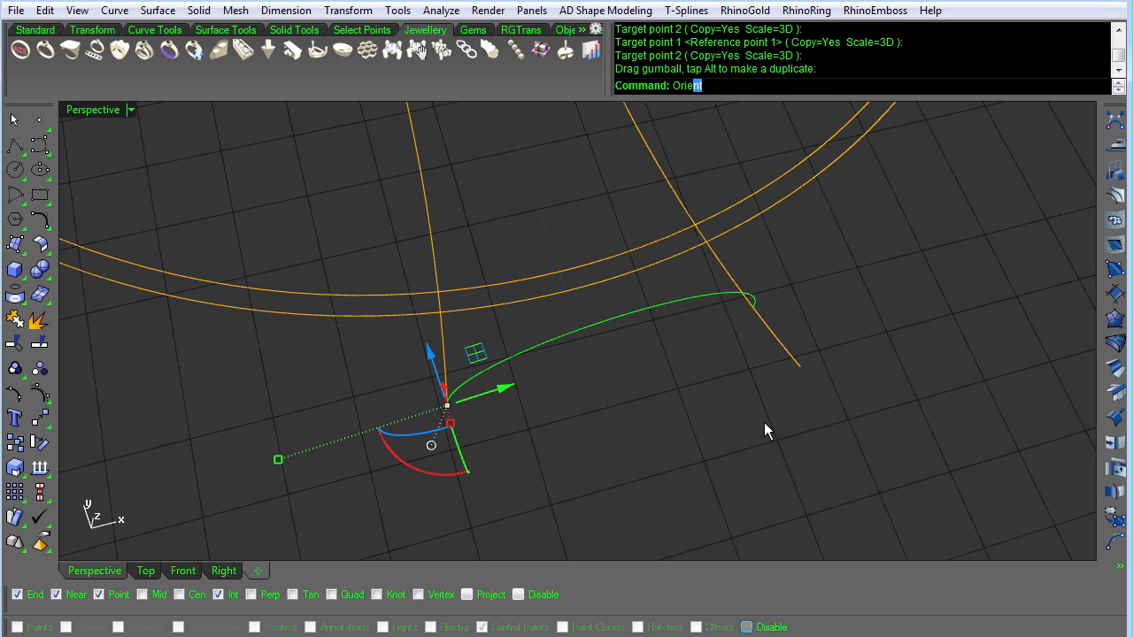
{"action": "key", "text": "Return"}
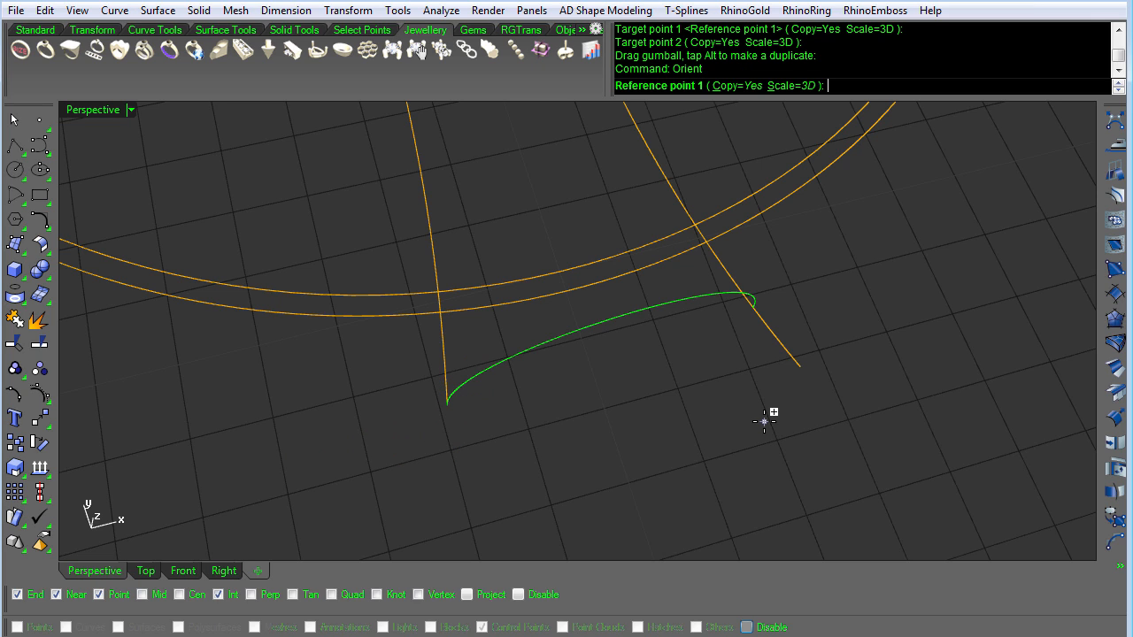
{"action": "left_click", "coordinate": [780, 85]}
{"action": "left_click", "coordinate": [699, 86]}
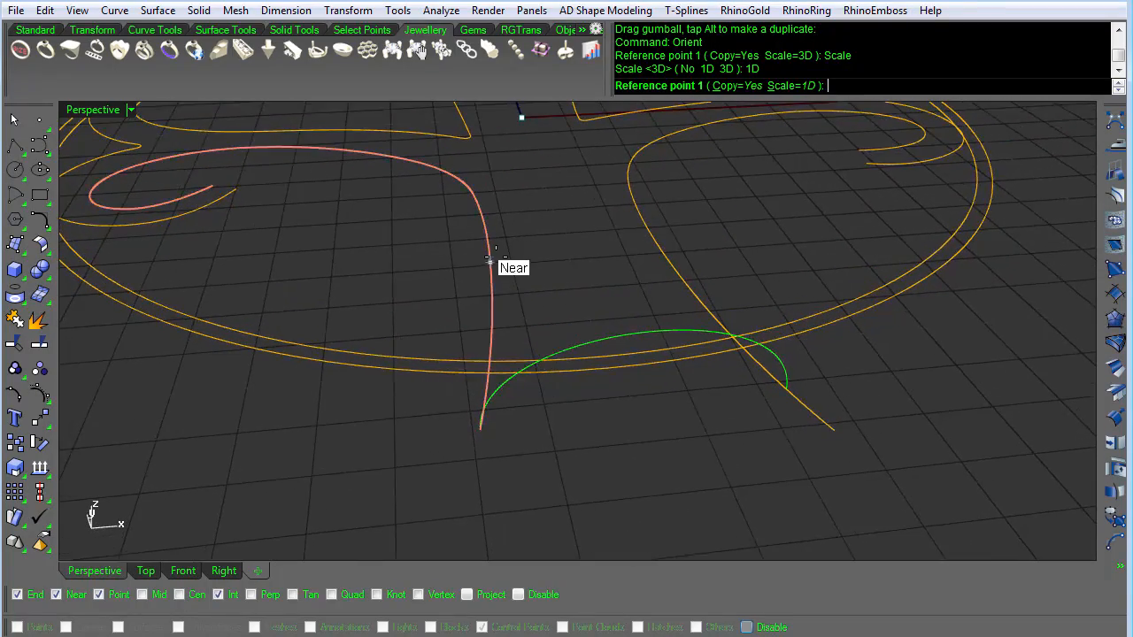
{"action": "left_click", "coordinate": [481, 211]}
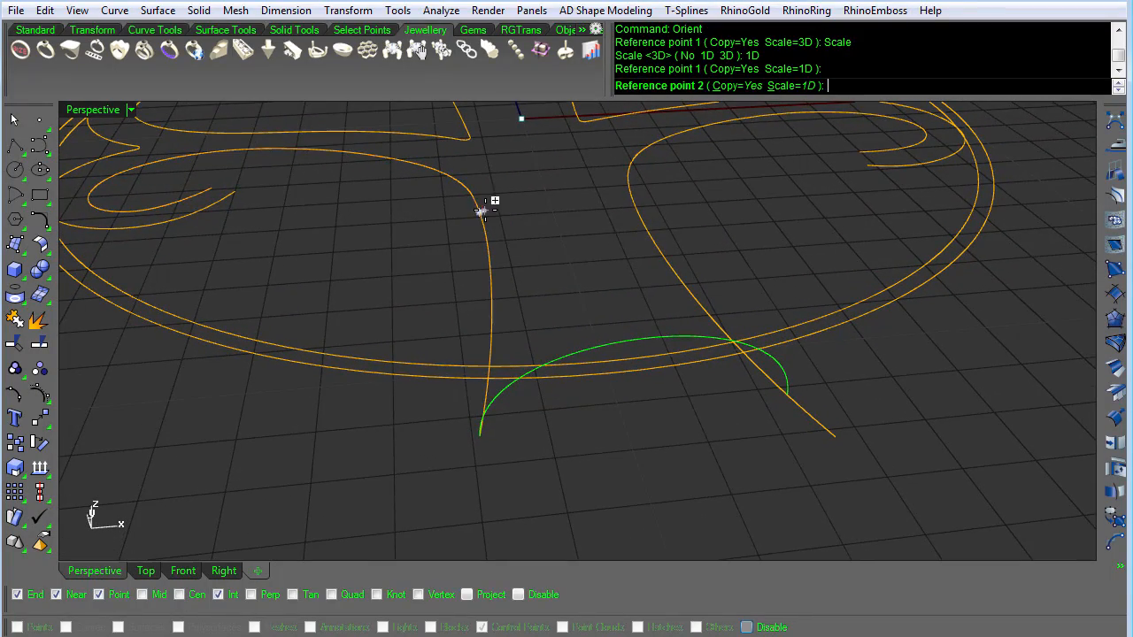
{"action": "left_click", "coordinate": [633, 202]}
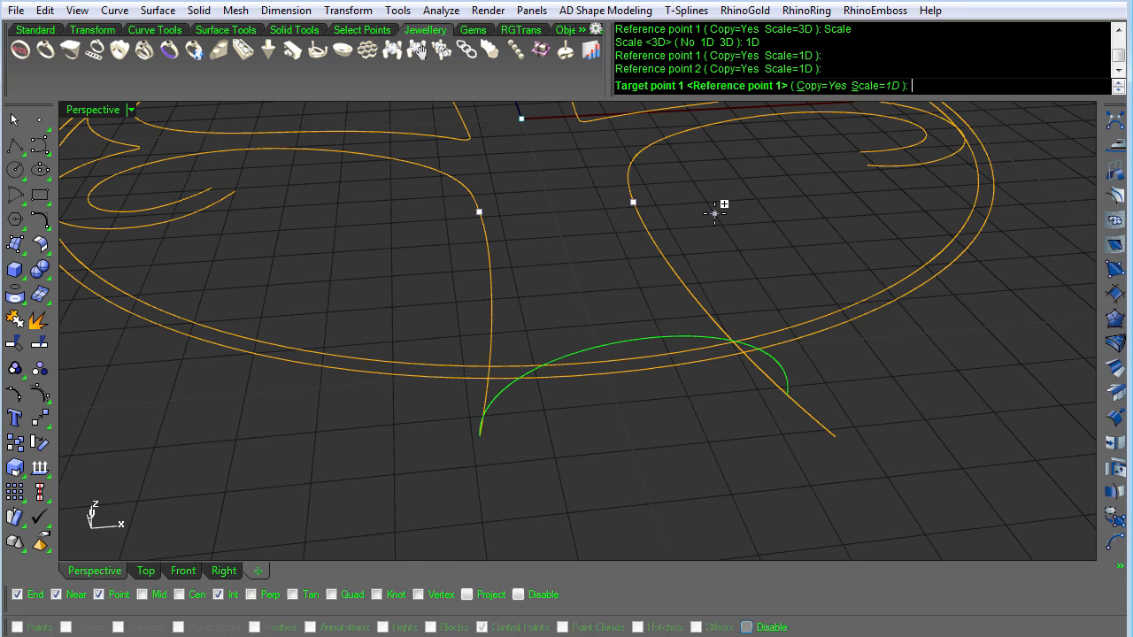
{"action": "key", "text": "Escape"}
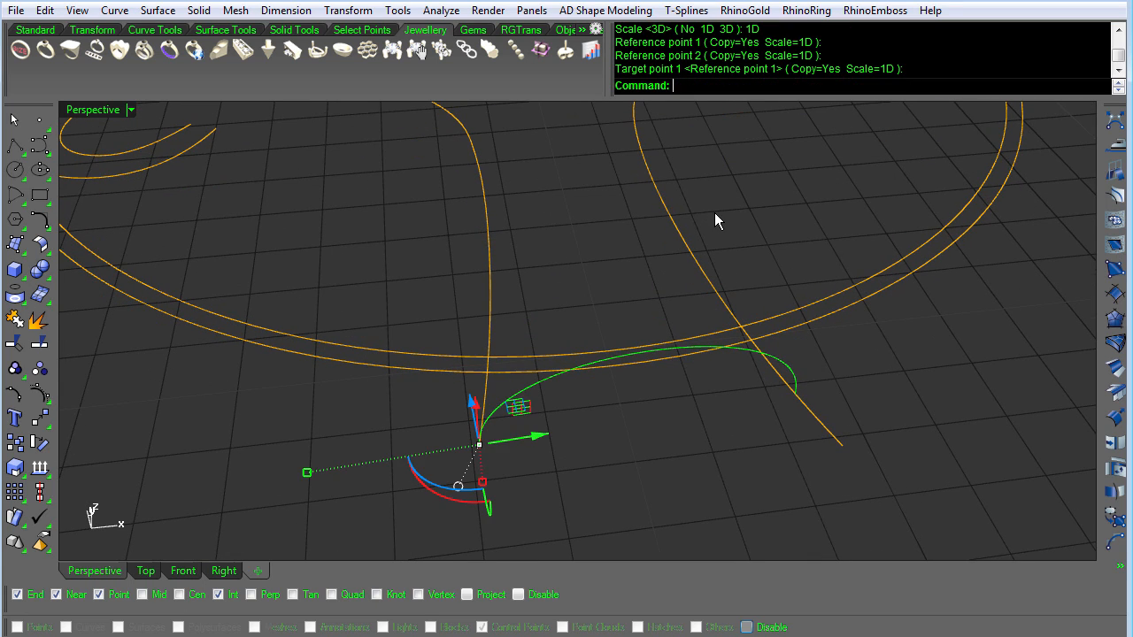
Step: Orient a Scale=1D copy of the trunk-base arch across the upper trunk, mapping its two ends onto the two trunk outlines
{"action": "right_click", "coordinate": [714, 212]}
{"action": "left_click", "coordinate": [478, 442]}
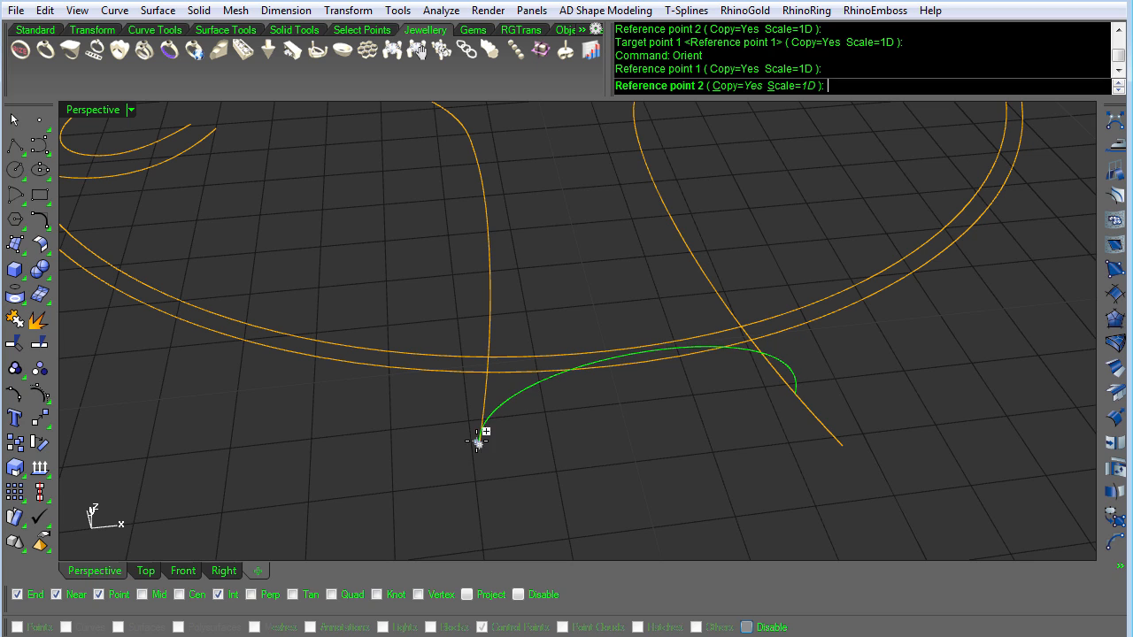
{"action": "left_click", "coordinate": [794, 394]}
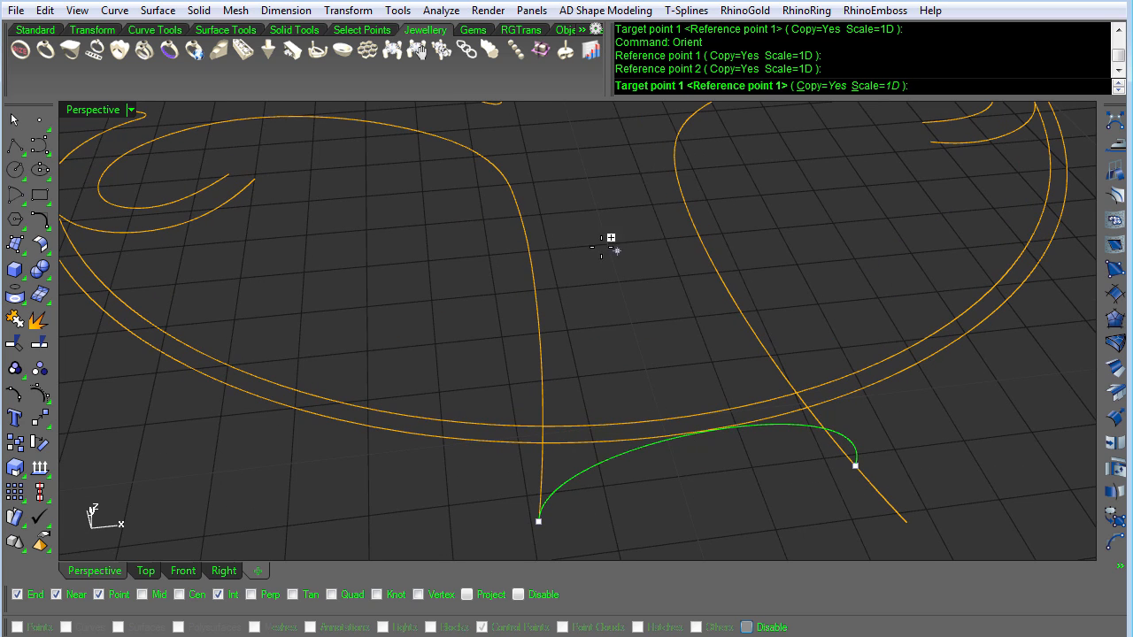
{"action": "left_click", "coordinate": [518, 206]}
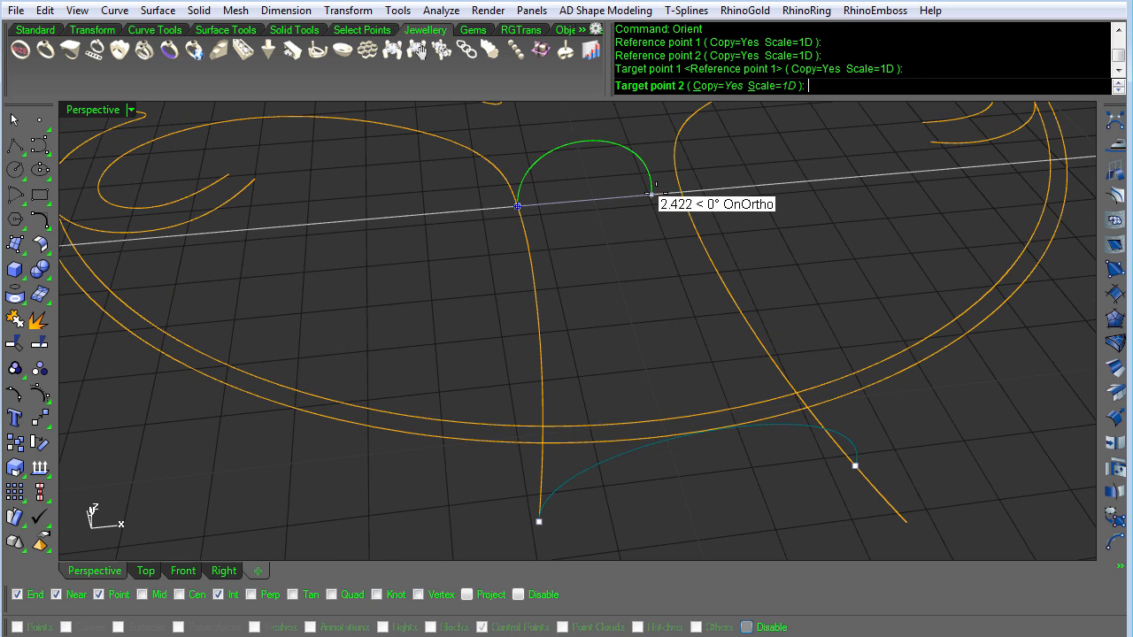
{"action": "left_click", "coordinate": [682, 193]}
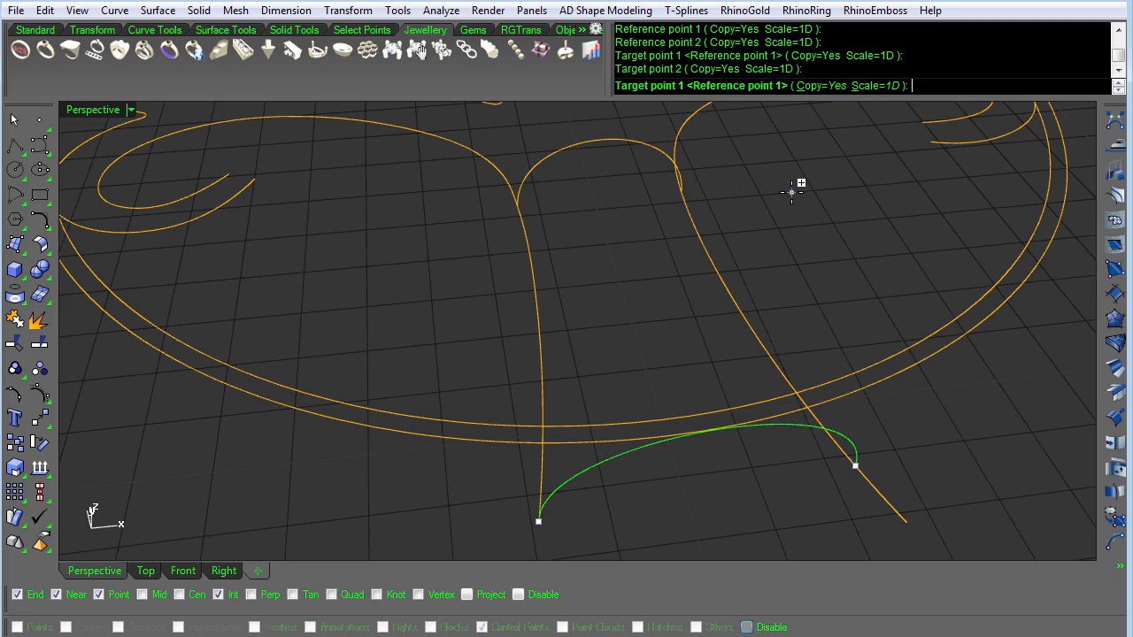
{"action": "left_click", "coordinate": [539, 521]}
{"action": "key", "text": "Escape"}
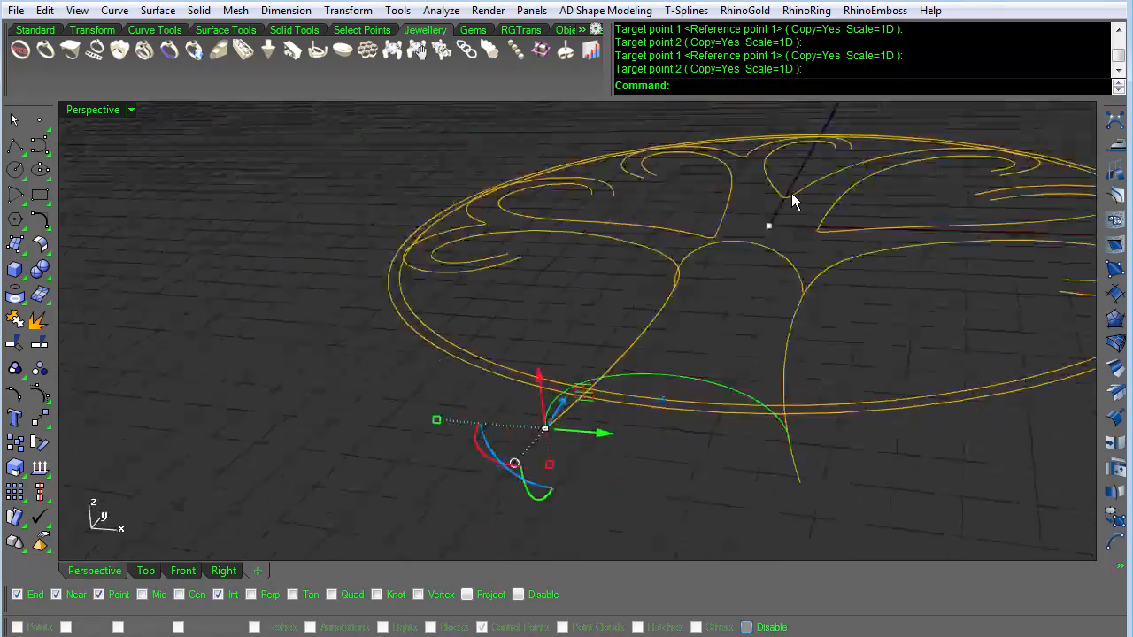
Step: Delete the arch copy placed across the upper trunk
{"action": "left_click", "coordinate": [792, 192]}
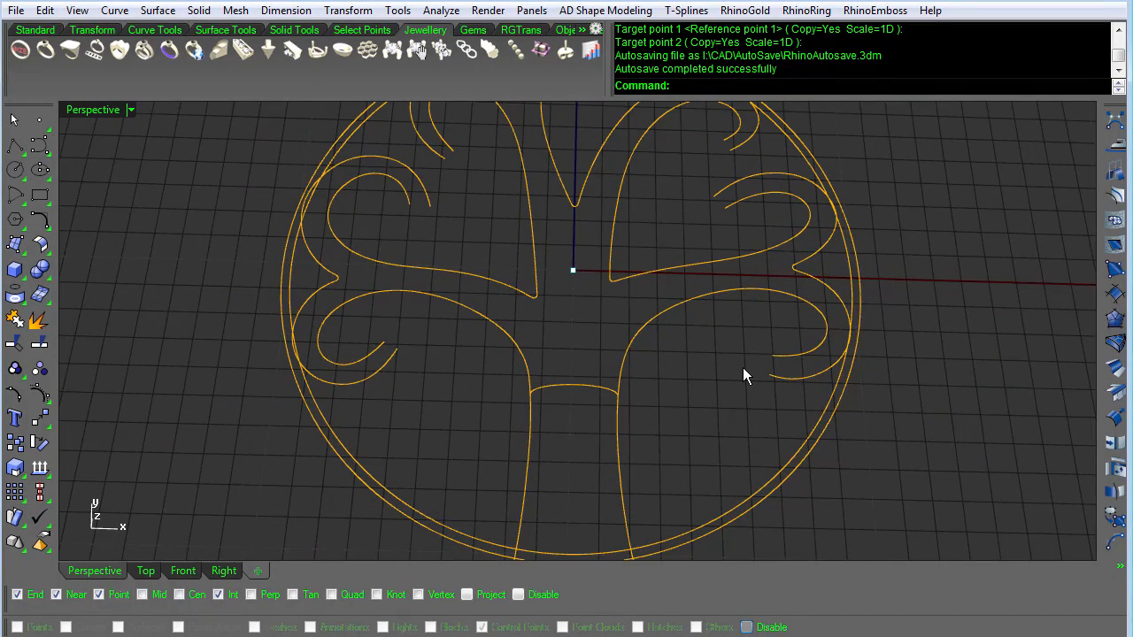
{"action": "left_click", "coordinate": [601, 365]}
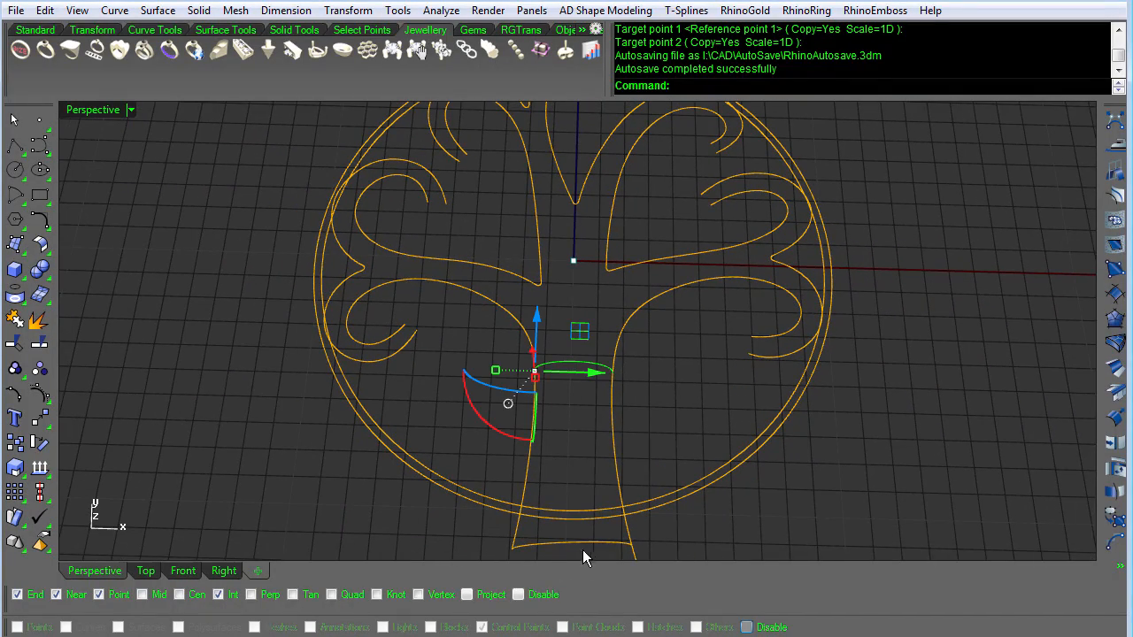
{"action": "key", "text": "Delete"}
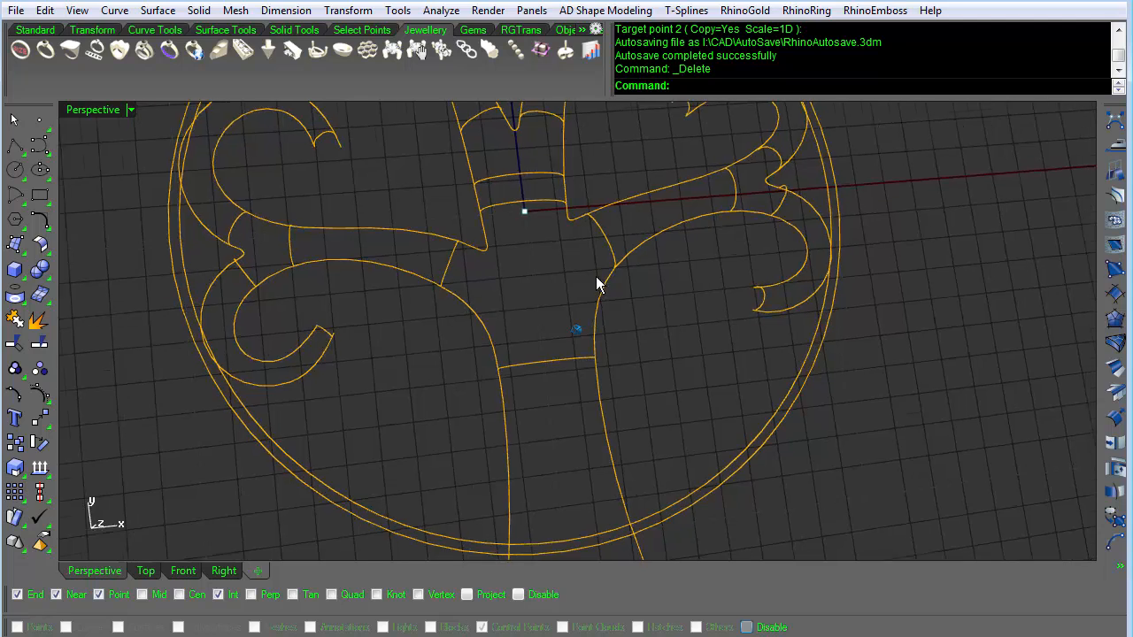
{"action": "left_click", "coordinate": [603, 245]}
{"action": "left_click", "coordinate": [696, 180]}
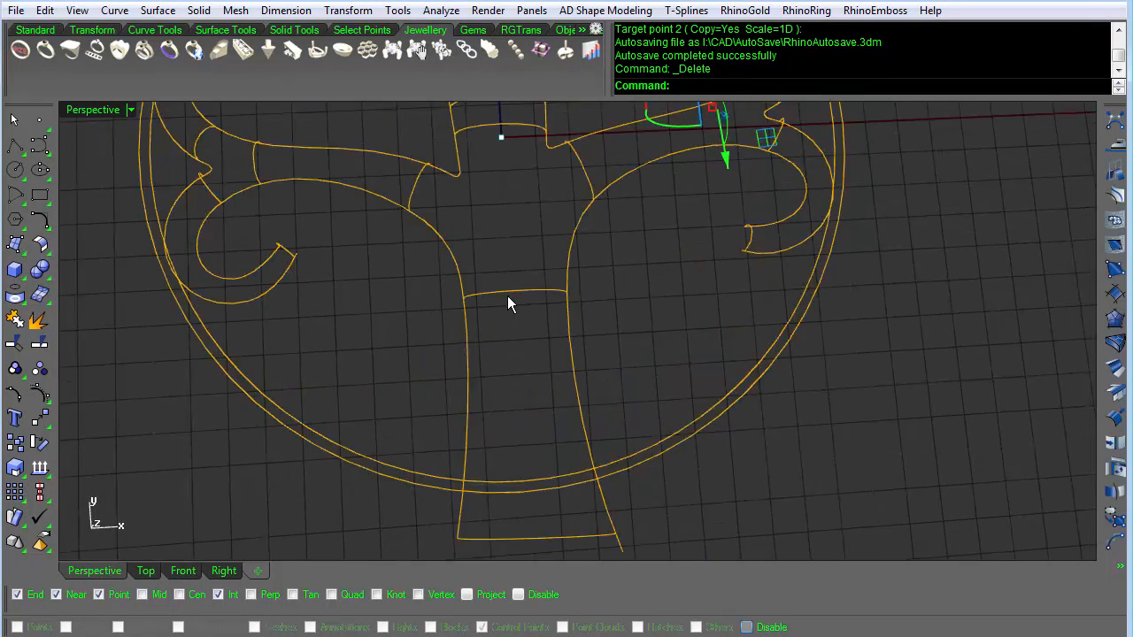
{"action": "left_click", "coordinate": [690, 314]}
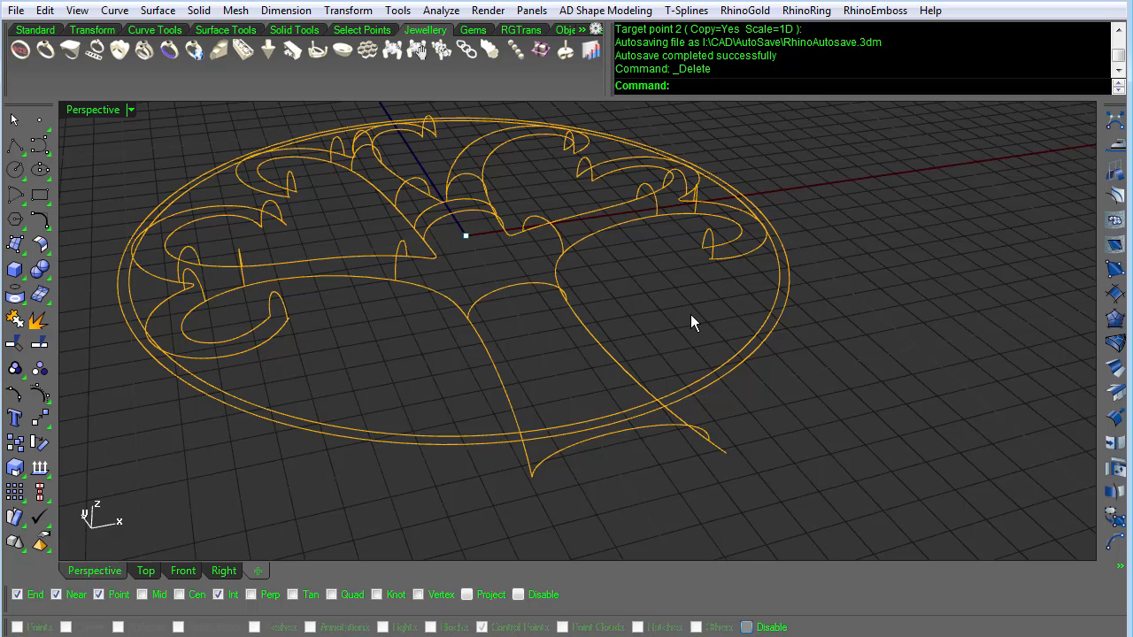
Step: Build the trunk surface with Surface From Curves, using the two trunk outlines and the arches at its upper end and base
{"action": "left_click", "coordinate": [1114, 299]}
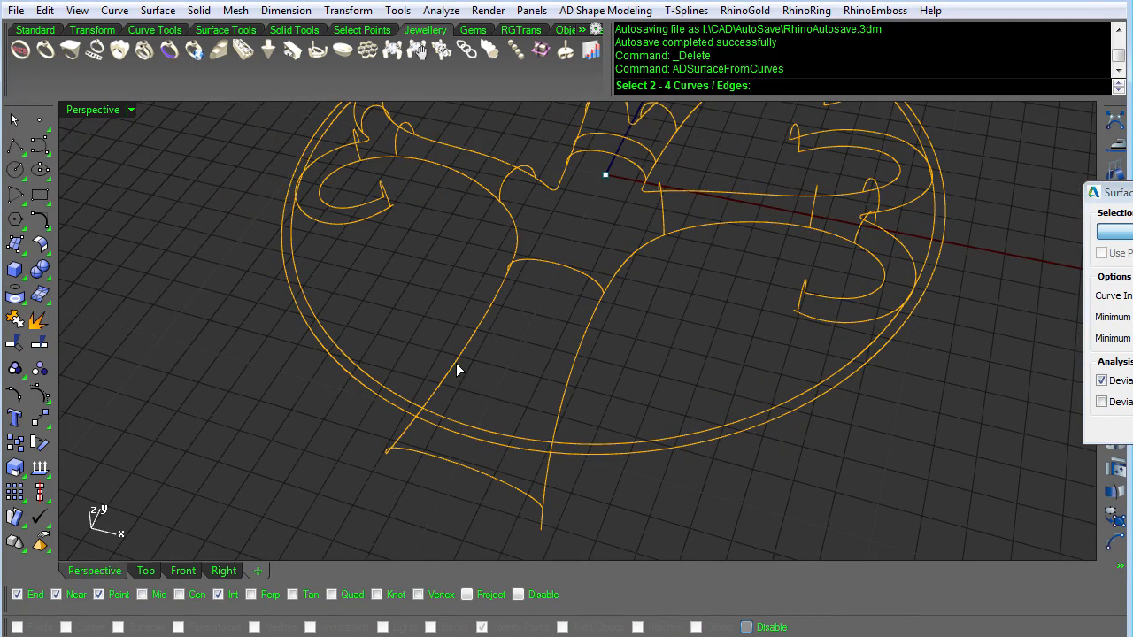
{"action": "left_click", "coordinate": [458, 370]}
{"action": "left_click", "coordinate": [550, 262]}
{"action": "left_click", "coordinate": [588, 337]}
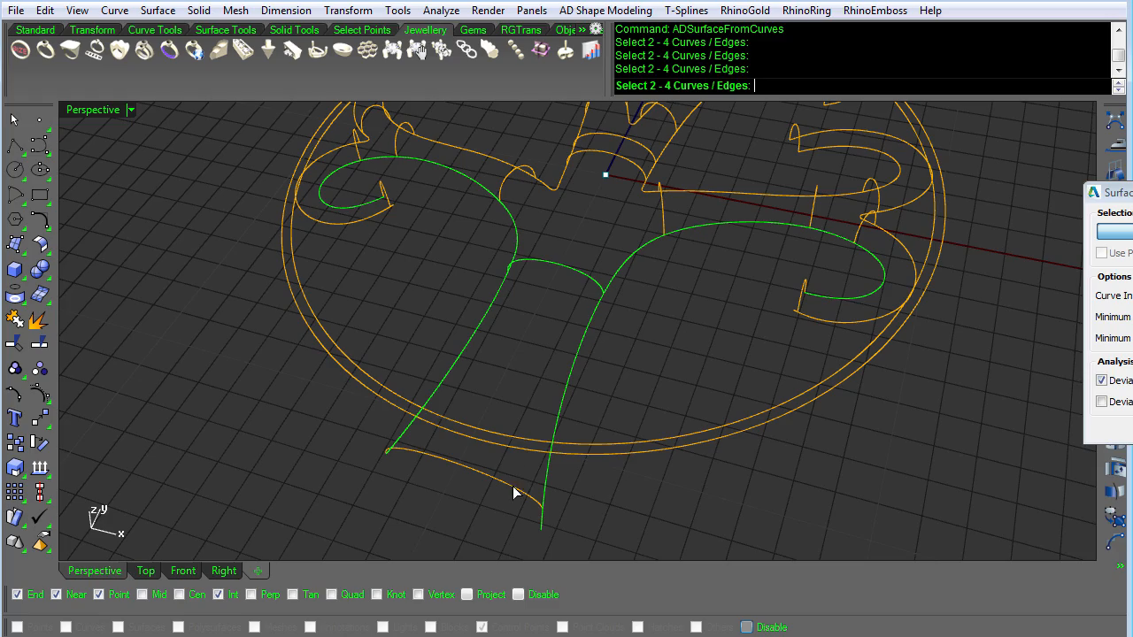
{"action": "key", "text": "Return"}
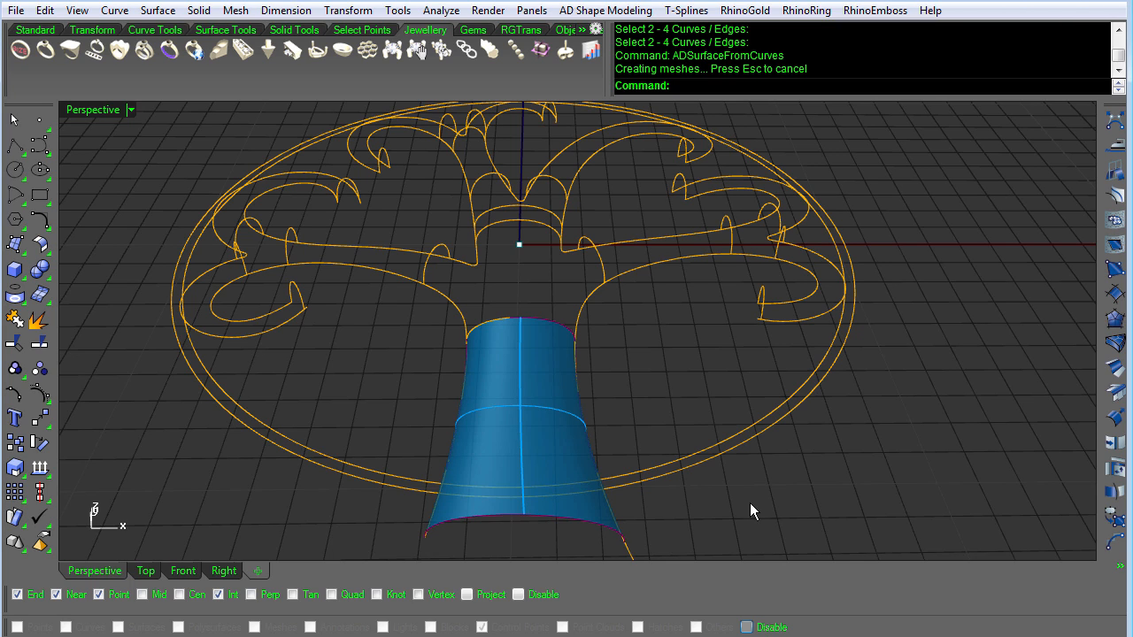
Step: Build a surface from curves over the lower right branch, between its two outlines and the two arch profiles
{"action": "right_click_drag", "start_coordinate": [750, 503], "coordinate": [749, 503]}
{"action": "right_click_drag", "start_coordinate": [691, 401], "coordinate": [691, 402]}
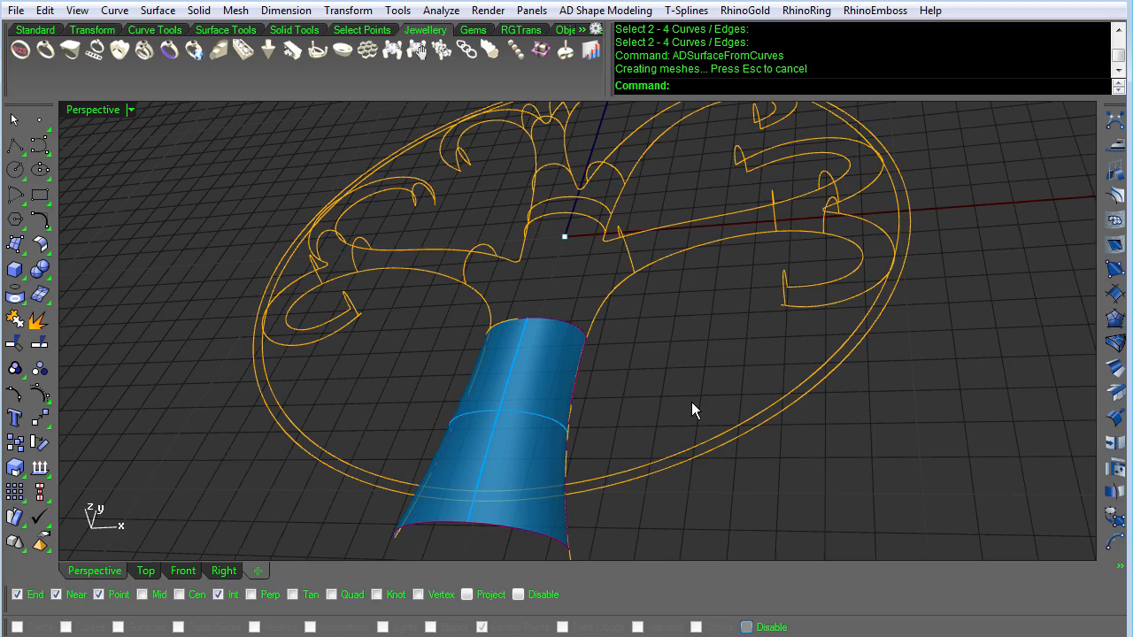
{"action": "right_click_drag", "start_coordinate": [691, 402], "coordinate": [691, 402]}
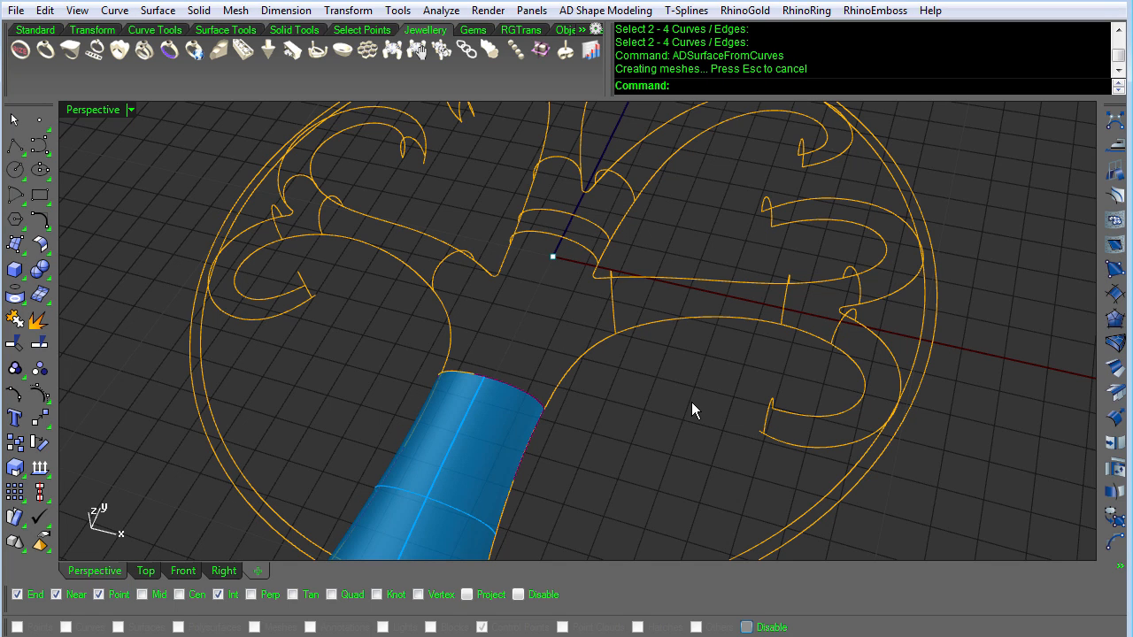
{"action": "right_click_drag", "start_coordinate": [691, 402], "coordinate": [912, 319]}
{"action": "left_click", "coordinate": [1117, 296]}
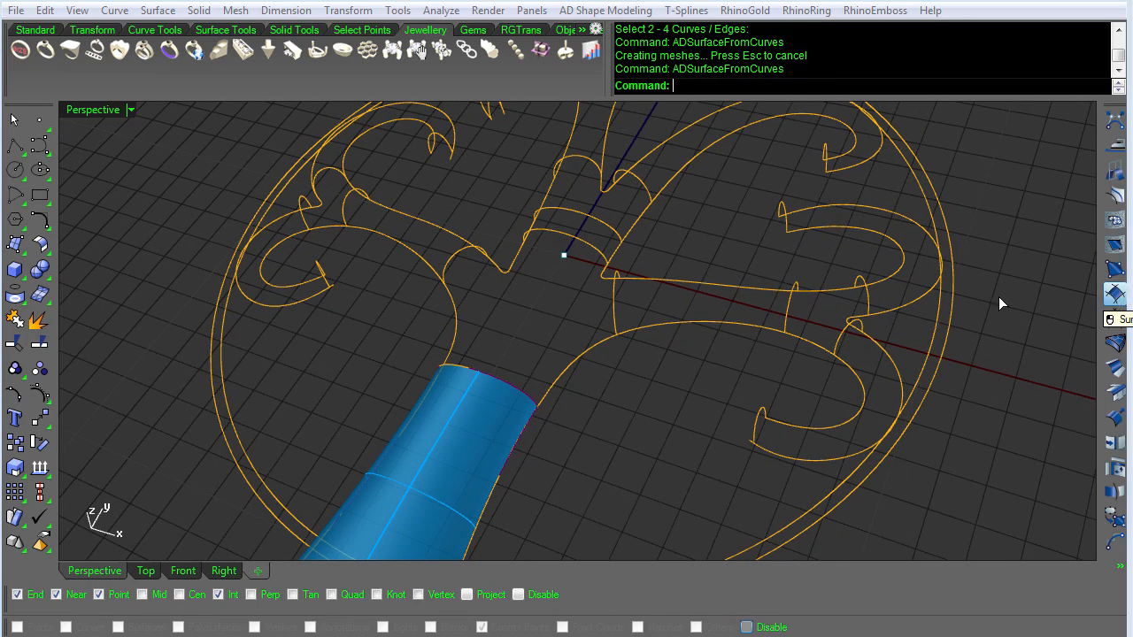
{"action": "left_click", "coordinate": [761, 291]}
{"action": "left_click", "coordinate": [786, 310]}
{"action": "left_click", "coordinate": [765, 327]}
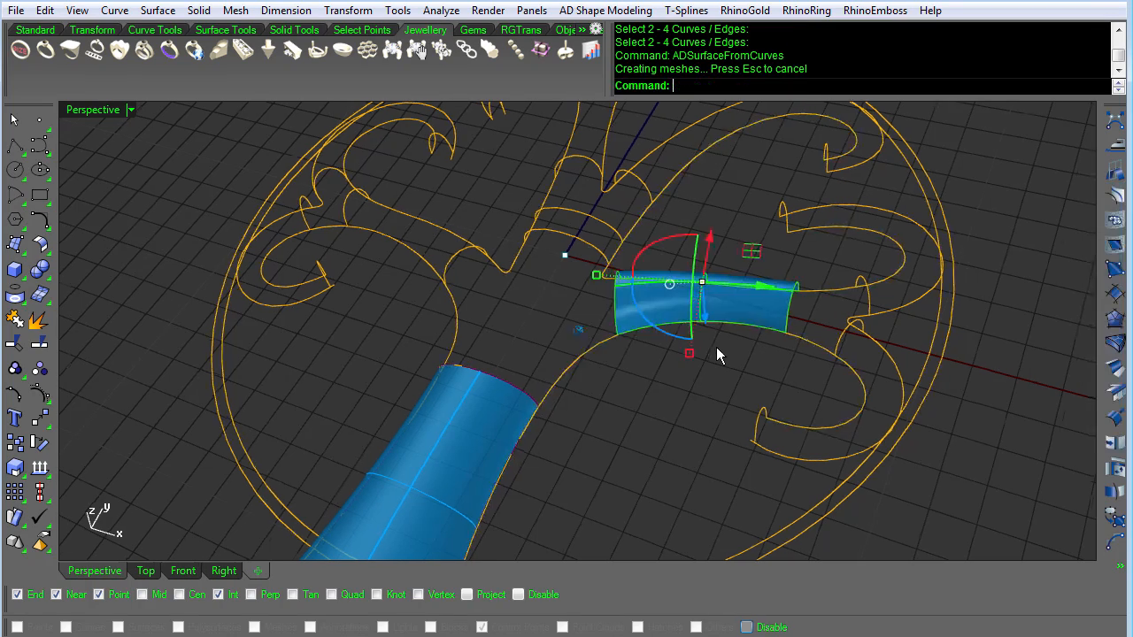
Step: Build a surface from curves over the lower left branch, using its two outlines and the two arch profiles across it
{"action": "right_click_drag", "start_coordinate": [716, 347], "coordinate": [876, 403], "text": "shift"}
{"action": "scroll", "coordinate": [716, 347], "scroll_direction": "up", "scroll_amount": 1}
{"action": "right_click", "coordinate": [598, 318]}
{"action": "left_click", "coordinate": [456, 267]}
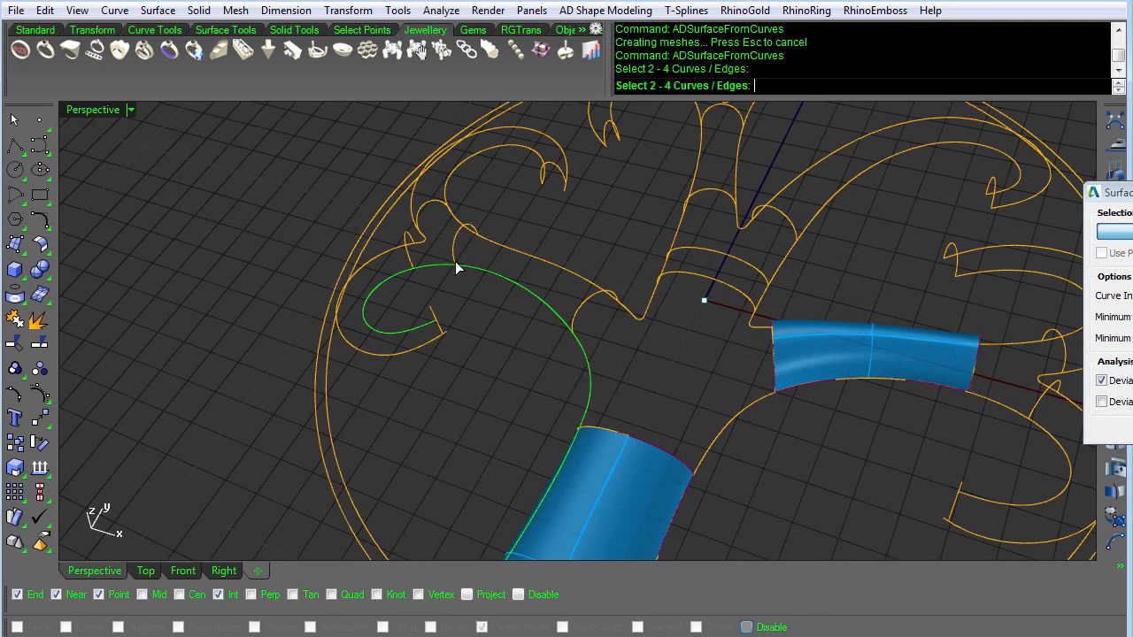
{"action": "left_click", "coordinate": [461, 247]}
{"action": "left_click", "coordinate": [531, 266]}
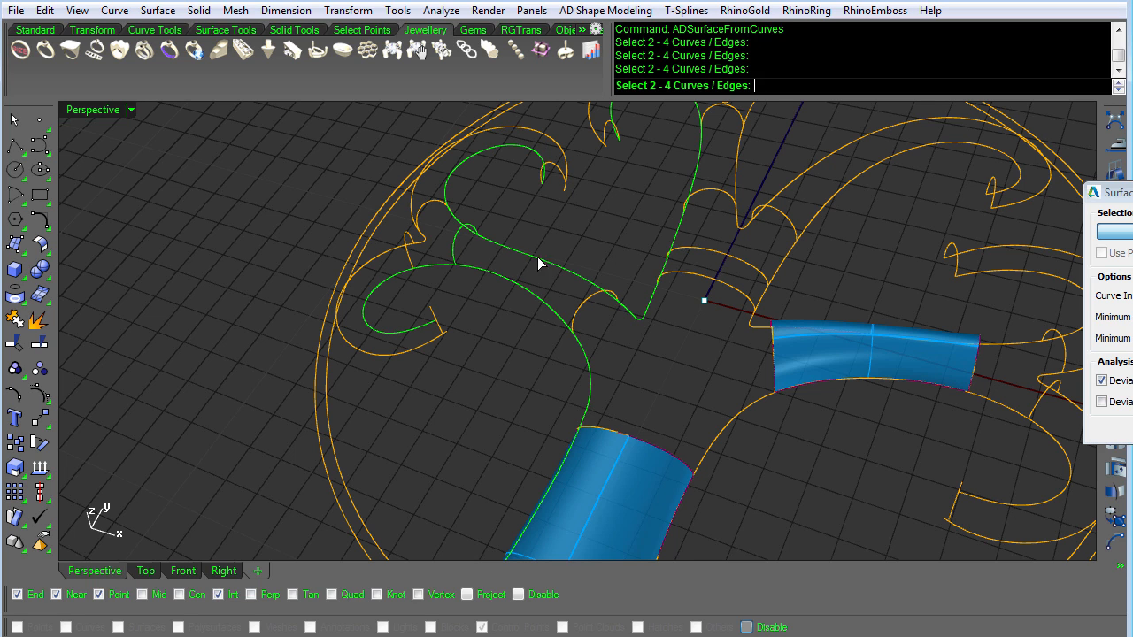
{"action": "left_click", "coordinate": [579, 301]}
{"action": "right_click", "coordinate": [622, 327]}
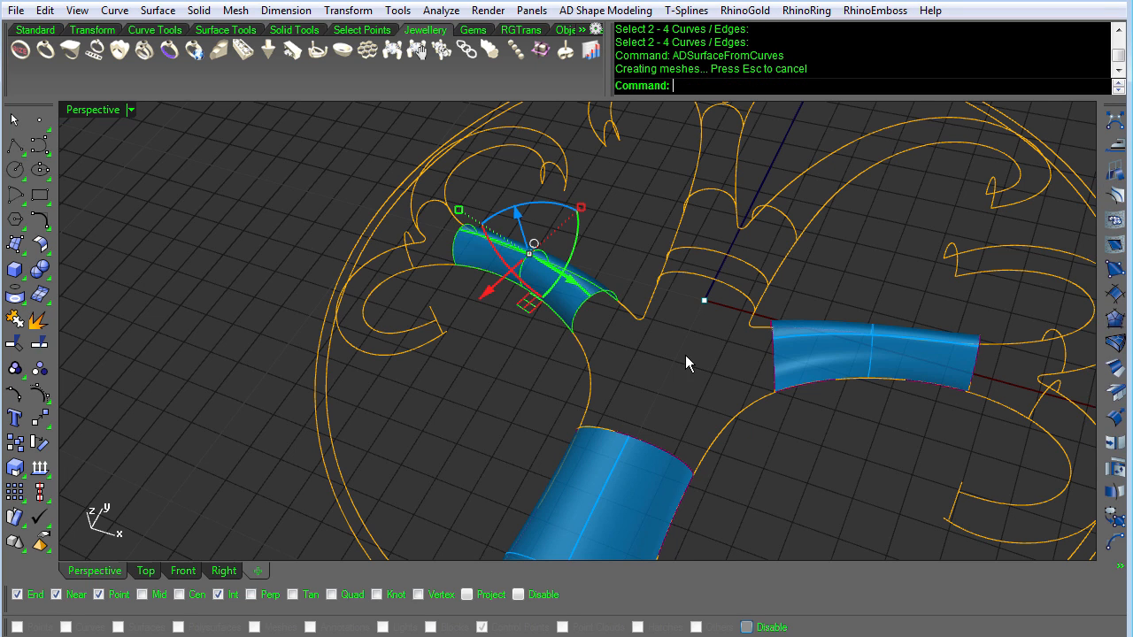
Step: Build a surface from curves over the central upper stem, between its two lowest arches and the outlines on both sides
{"action": "right_click", "coordinate": [685, 355]}
{"action": "left_click", "coordinate": [660, 270]}
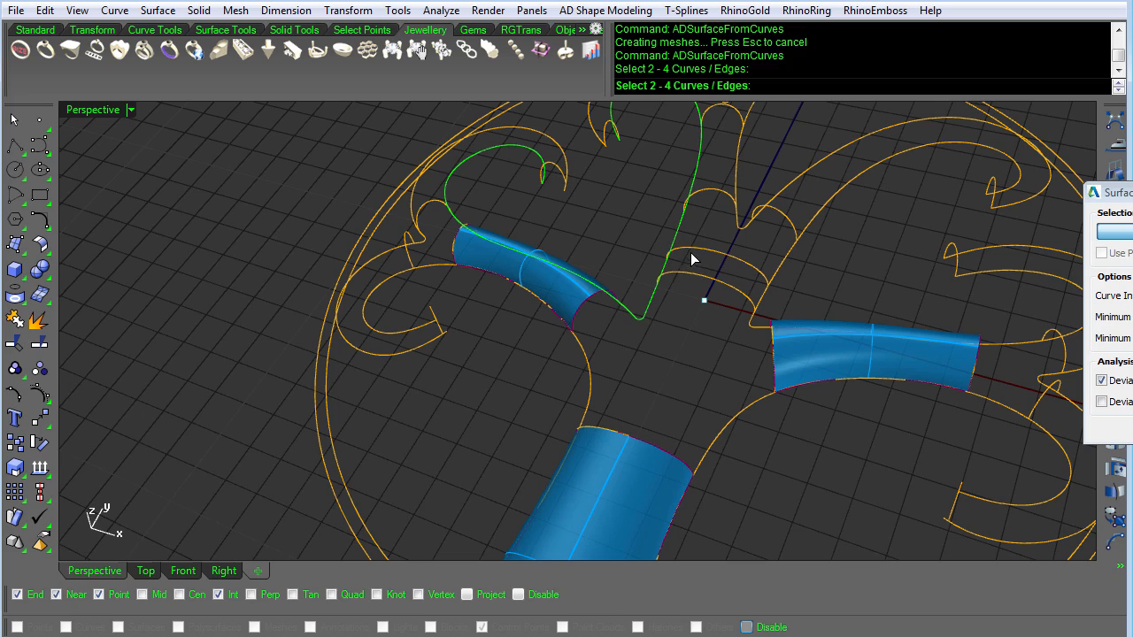
{"action": "left_click", "coordinate": [692, 255]}
{"action": "left_click", "coordinate": [759, 297]}
{"action": "right_click", "coordinate": [713, 322]}
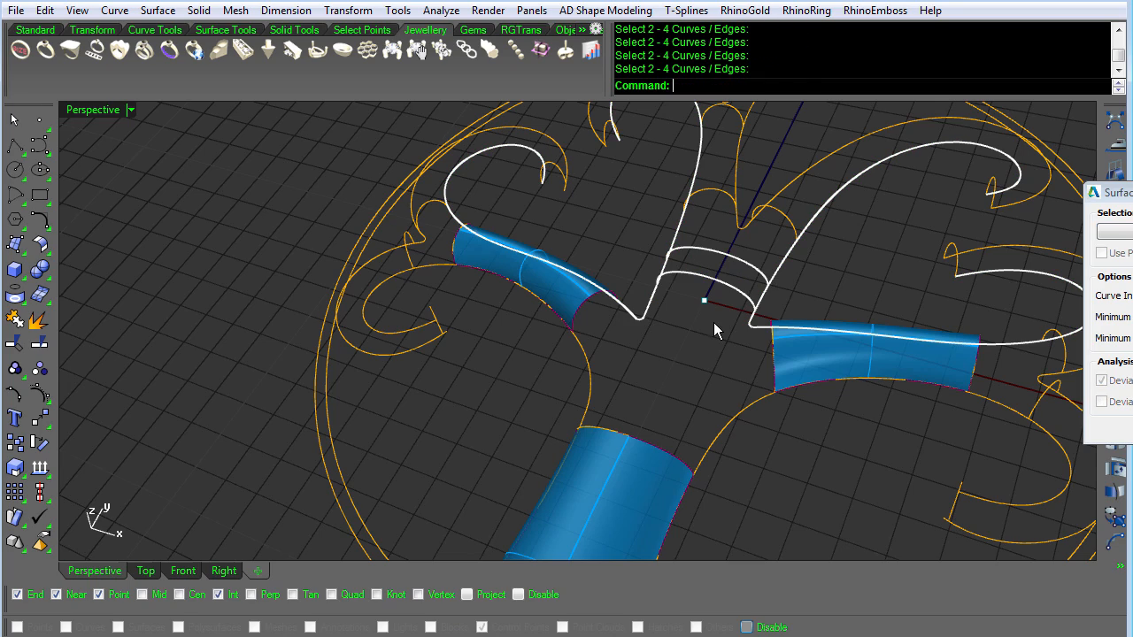
{"action": "left_click", "coordinate": [702, 346]}
Step: Multi Blend the trunk junction with curvature continuity, using the four outline curves and the four surface edges facing the gap
{"action": "right_click_drag", "start_coordinate": [702, 348], "coordinate": [699, 356]}
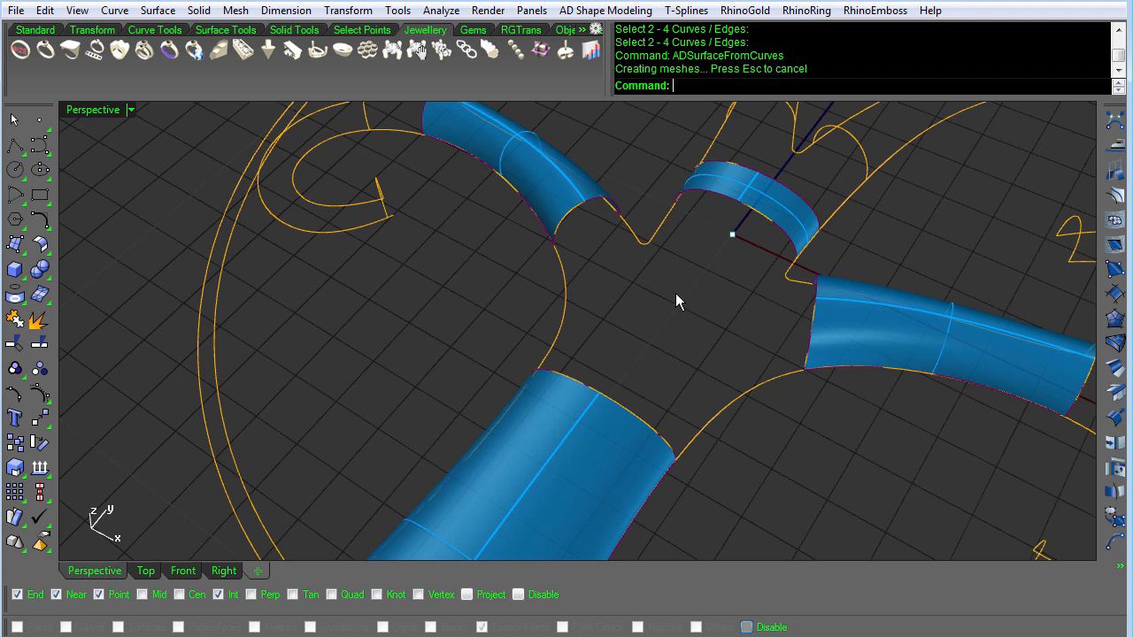
{"action": "right_click_drag", "start_coordinate": [675, 293], "coordinate": [684, 294]}
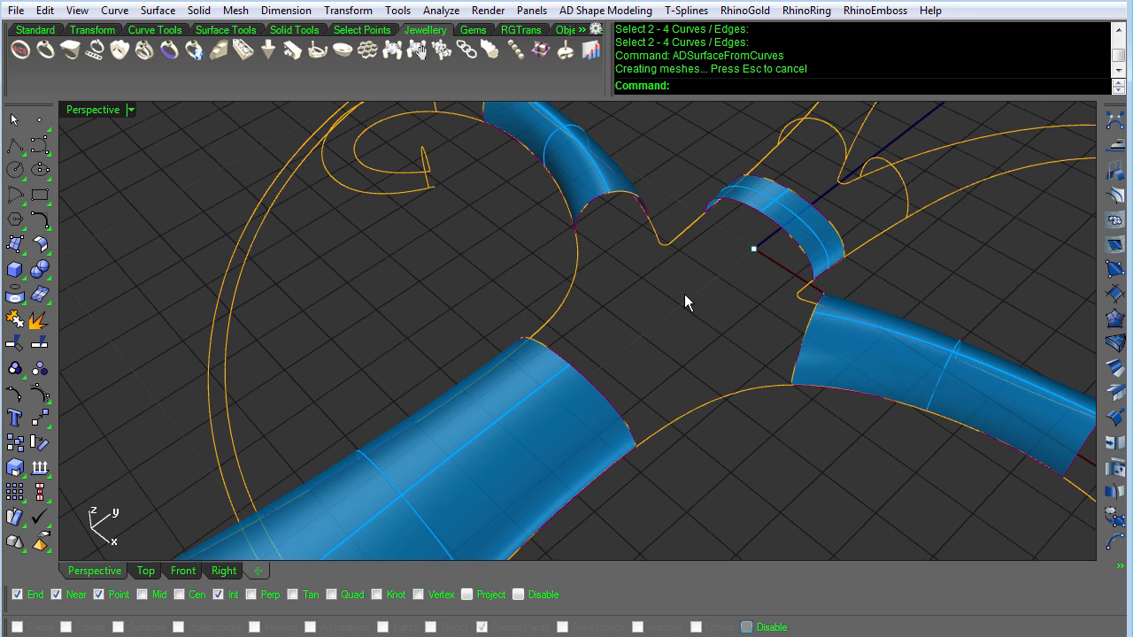
{"action": "right_click_drag", "start_coordinate": [684, 293], "coordinate": [684, 294]}
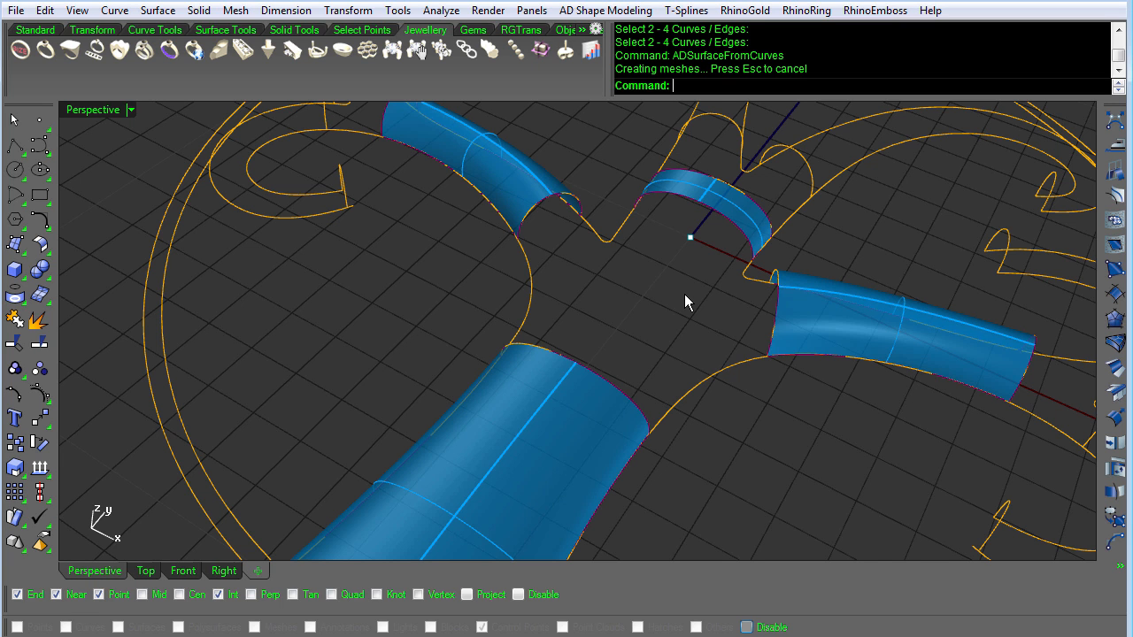
{"action": "right_click_drag", "start_coordinate": [684, 294], "coordinate": [761, 295]}
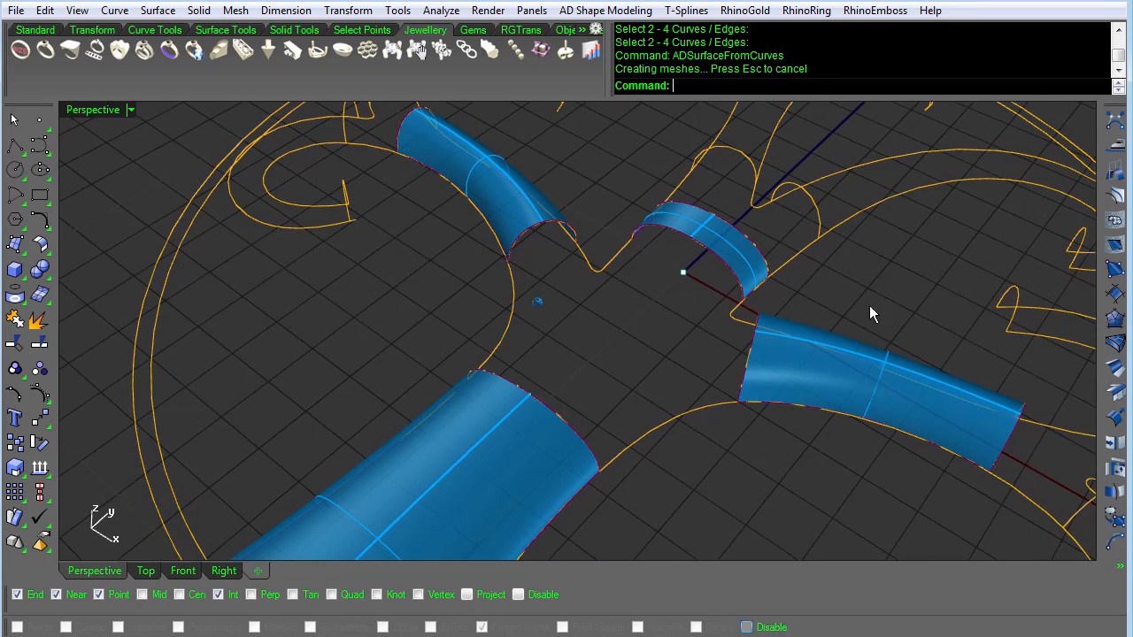
{"action": "left_click", "coordinate": [1114, 320]}
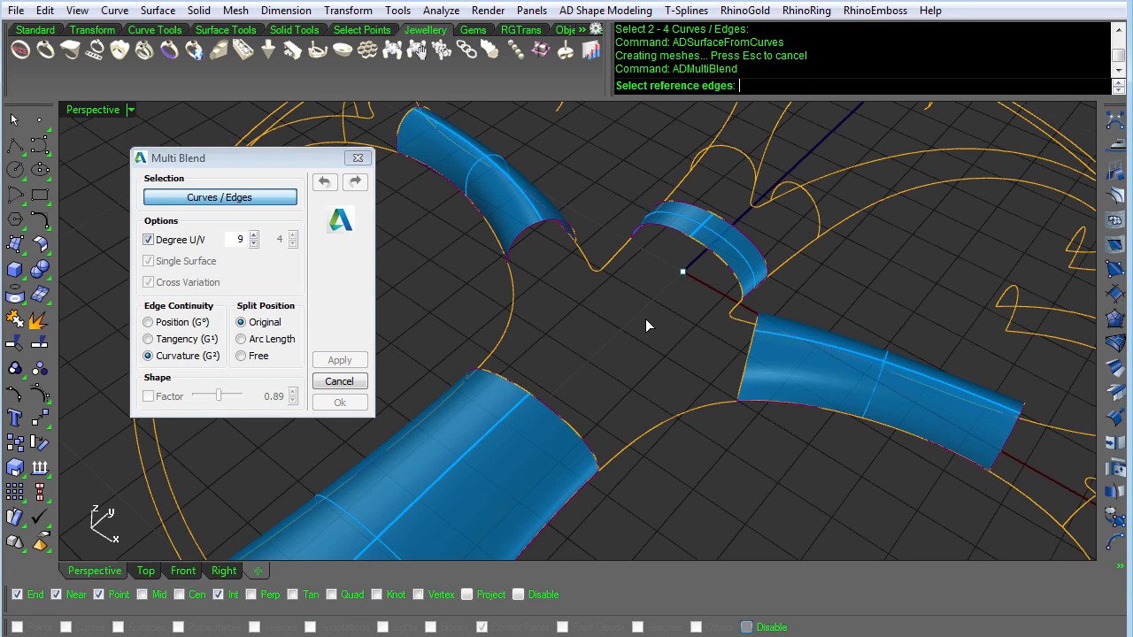
{"action": "left_click", "coordinate": [505, 335]}
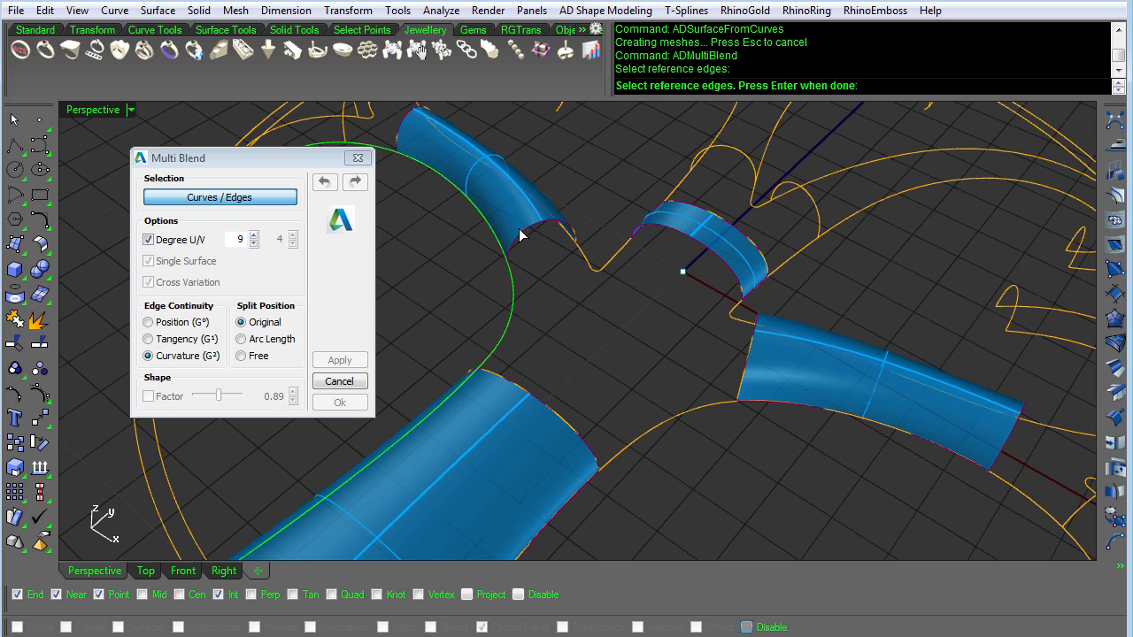
{"action": "left_click", "coordinate": [522, 237]}
{"action": "left_click", "coordinate": [607, 290]}
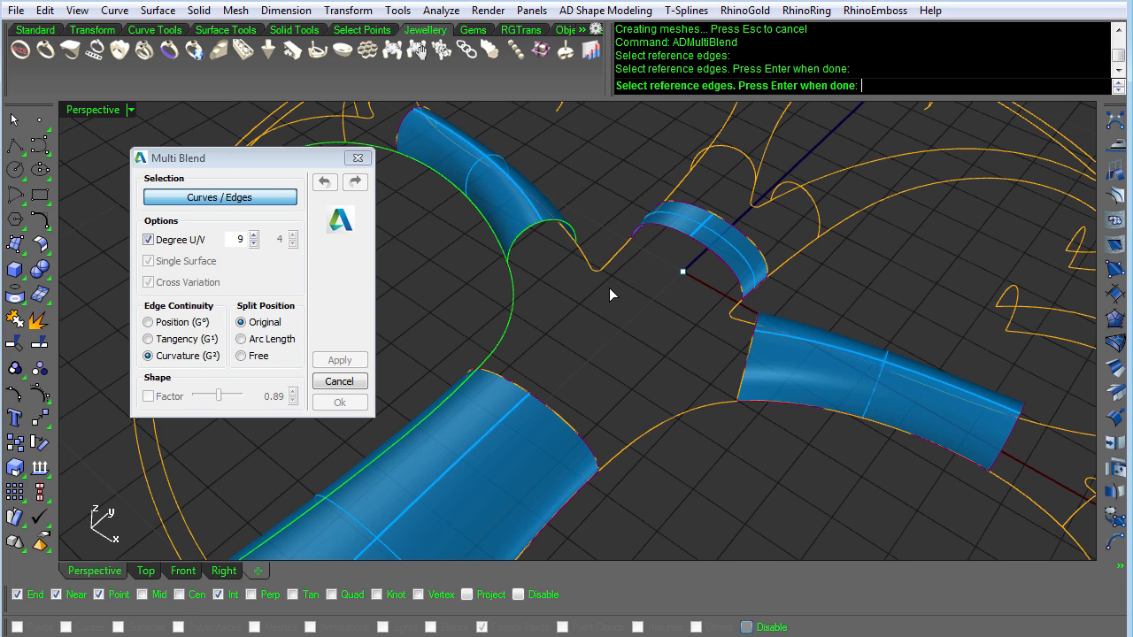
{"action": "left_click", "coordinate": [690, 239]}
{"action": "left_click", "coordinate": [748, 296]}
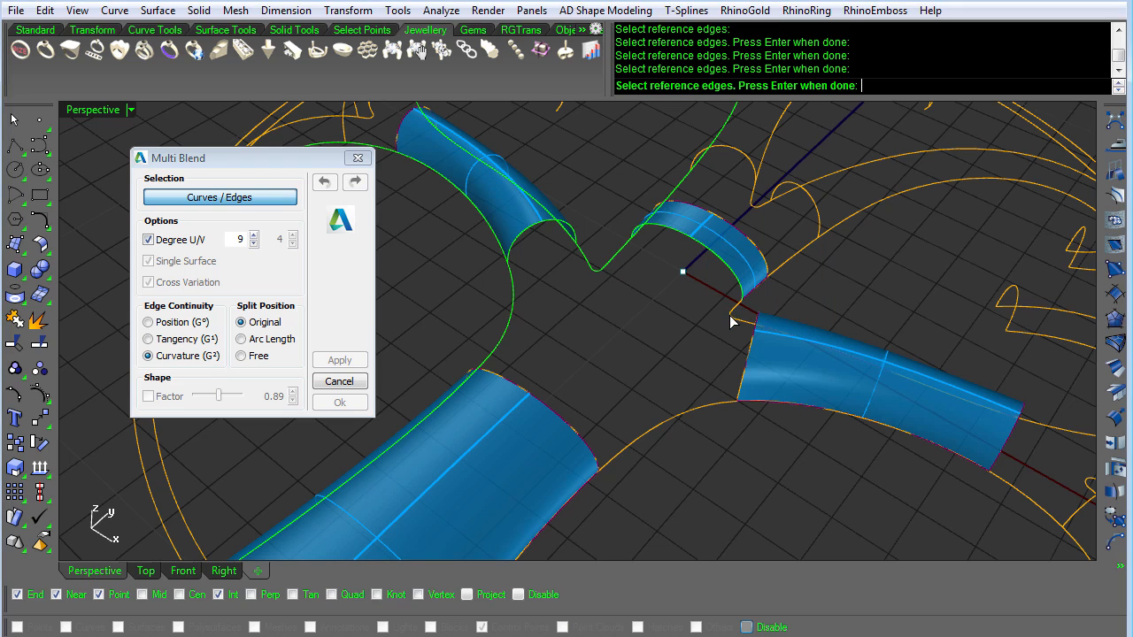
{"action": "left_click", "coordinate": [748, 362]}
{"action": "left_click", "coordinate": [818, 418]}
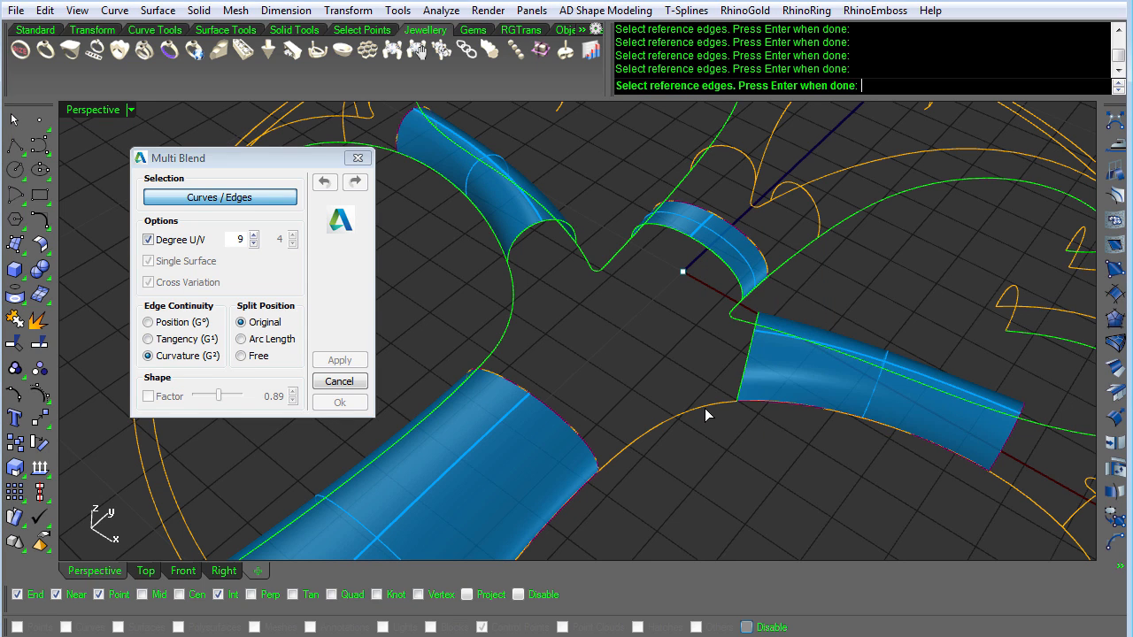
{"action": "left_click", "coordinate": [572, 423]}
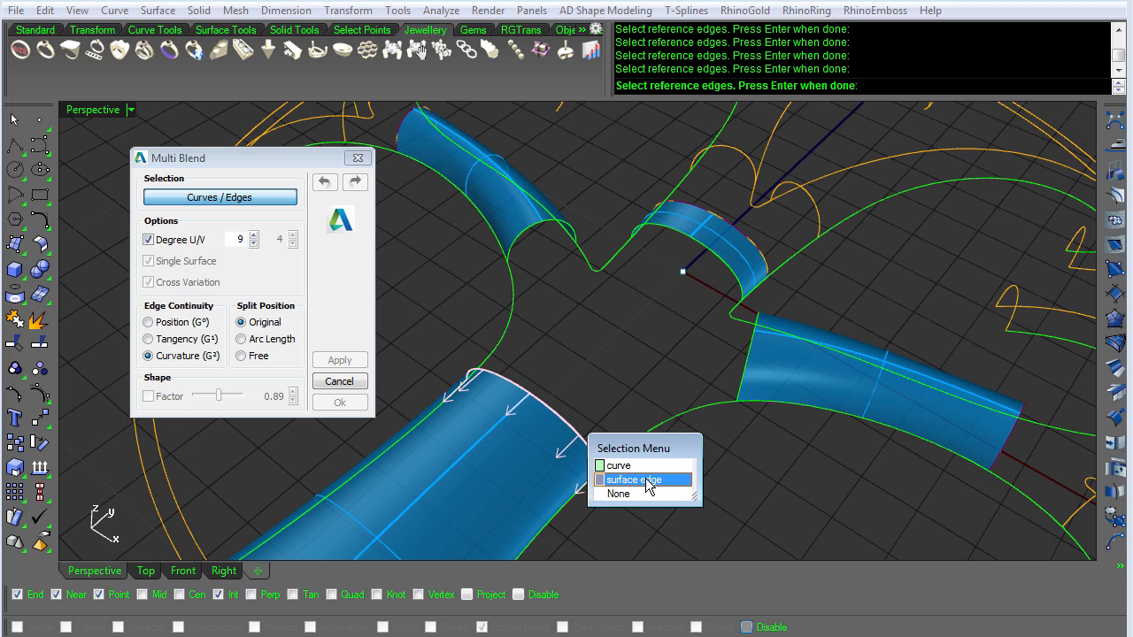
{"action": "left_click", "coordinate": [651, 478]}
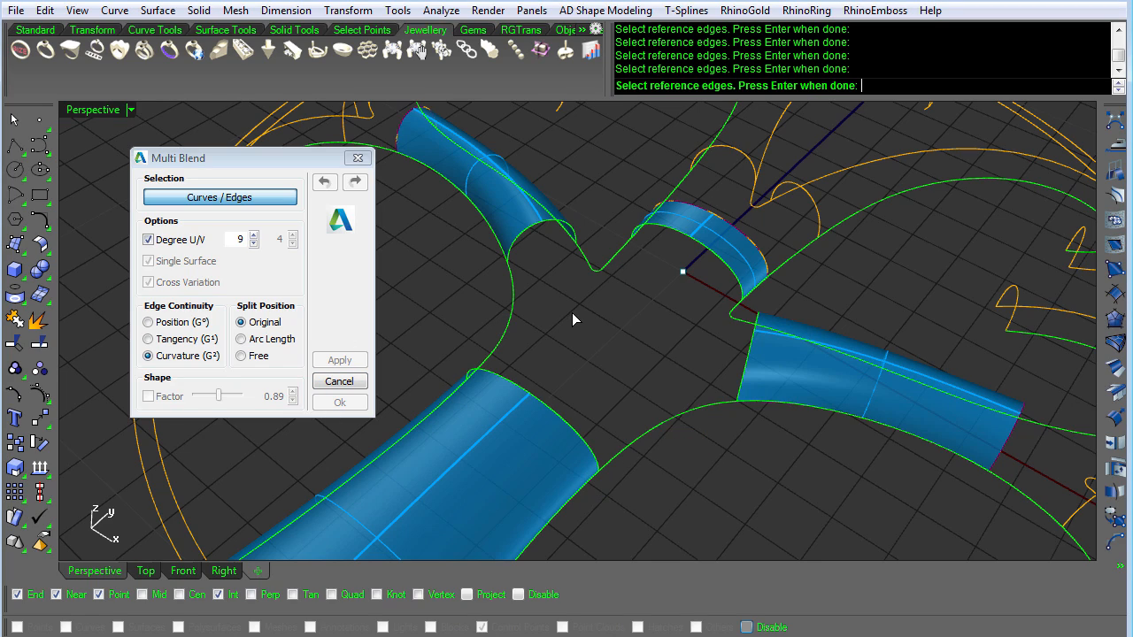
{"action": "key", "text": "Return"}
{"action": "right_click_drag", "start_coordinate": [670, 424], "coordinate": [782, 285]}
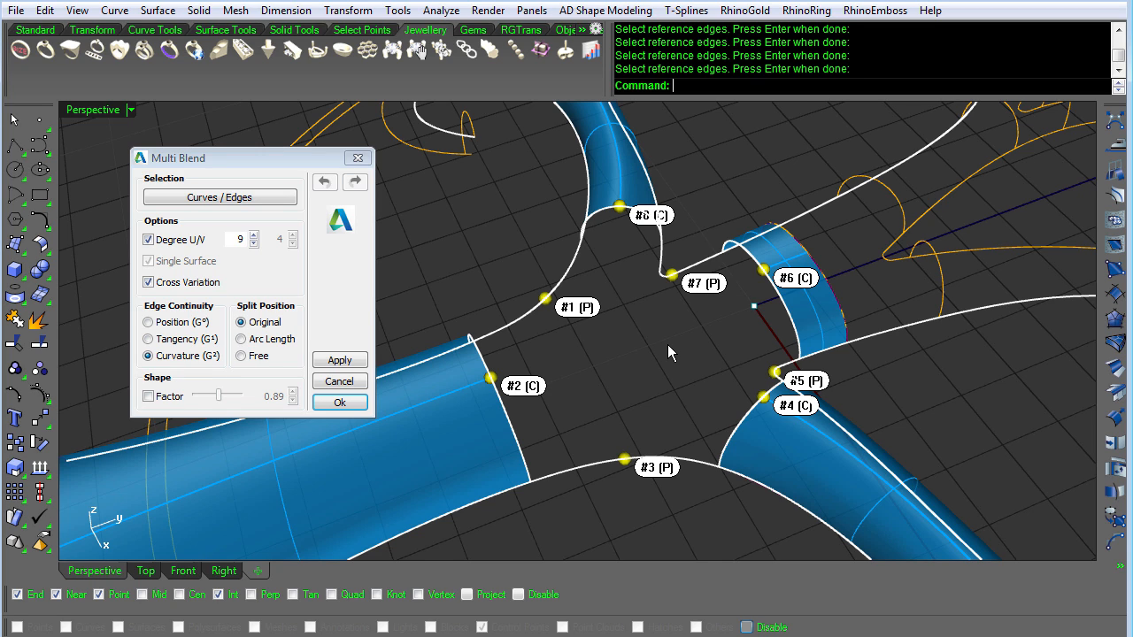
{"action": "left_click", "coordinate": [341, 363]}
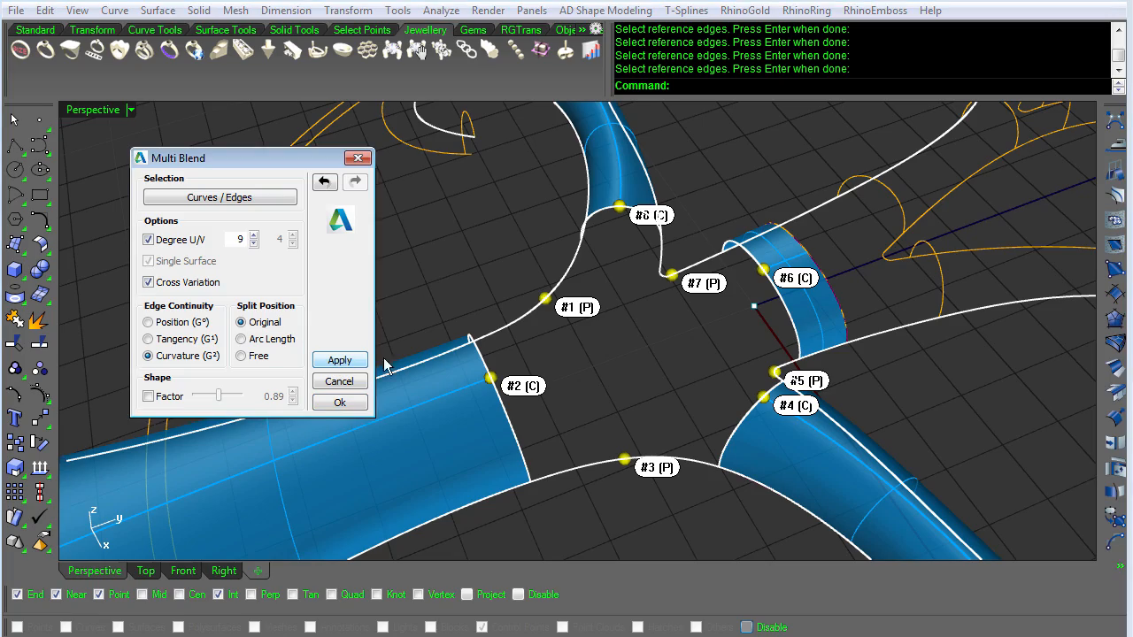
Step: Set the blend's central star point to Normal movement and lower it slightly towards the level of the adjoining surfaces
{"action": "right_click_drag", "start_coordinate": [734, 537], "coordinate": [737, 530]}
{"action": "right_click_drag", "start_coordinate": [593, 294], "coordinate": [873, 414]}
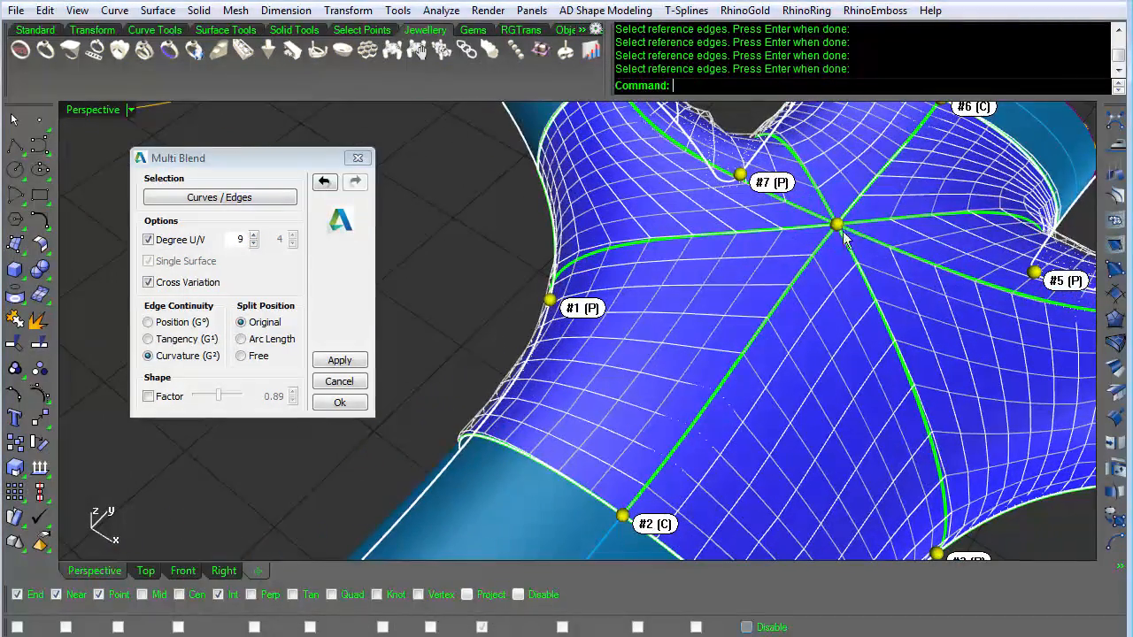
{"action": "left_click", "coordinate": [836, 225]}
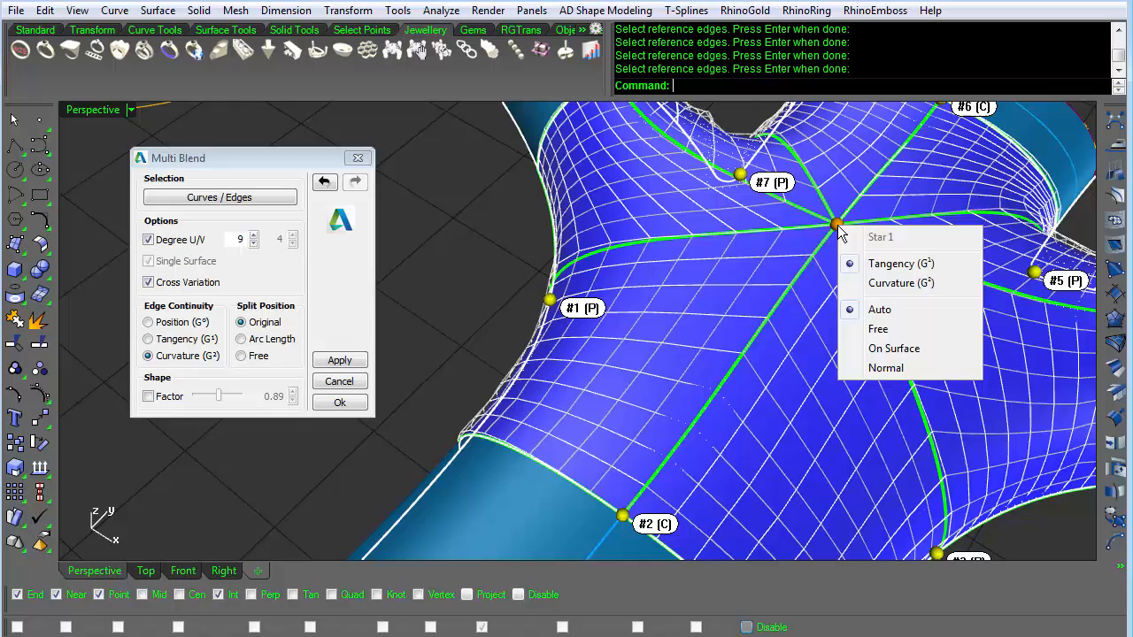
{"action": "left_click", "coordinate": [921, 368]}
{"action": "right_click_drag", "start_coordinate": [921, 372], "coordinate": [855, 277]}
{"action": "left_click_drag", "start_coordinate": [852, 271], "coordinate": [856, 306]}
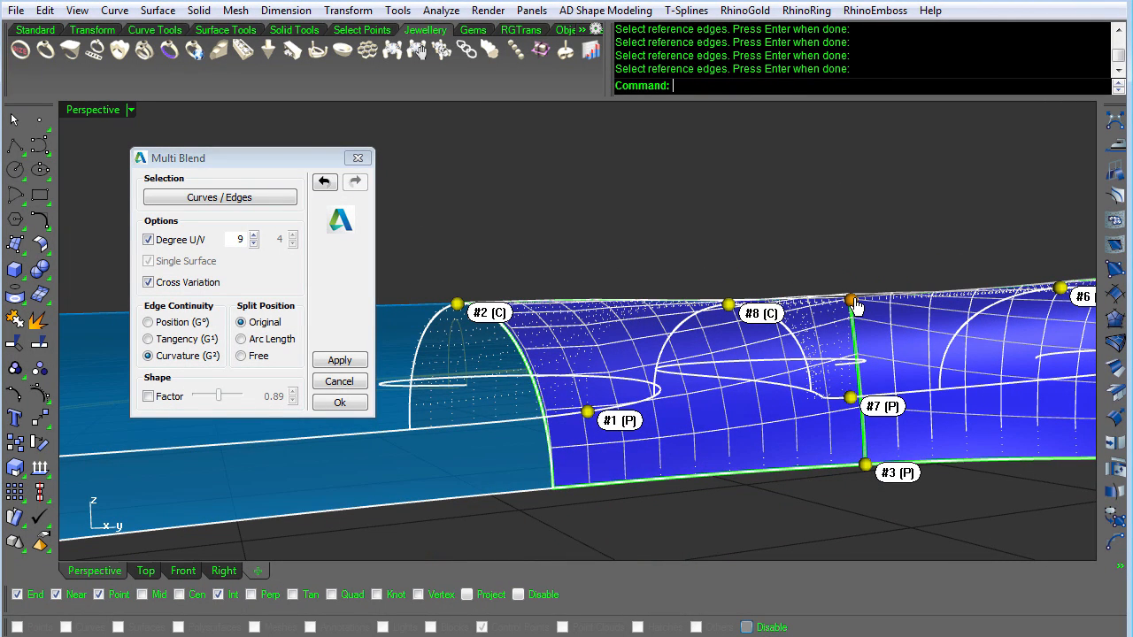
Step: Fine-tune the height of the central star point and accept the junction blend
{"action": "right_click_drag", "start_coordinate": [856, 305], "coordinate": [856, 306]}
{"action": "scroll", "coordinate": [857, 306], "scroll_direction": "down", "scroll_amount": 3}
{"action": "middle_click", "coordinate": [857, 307]}
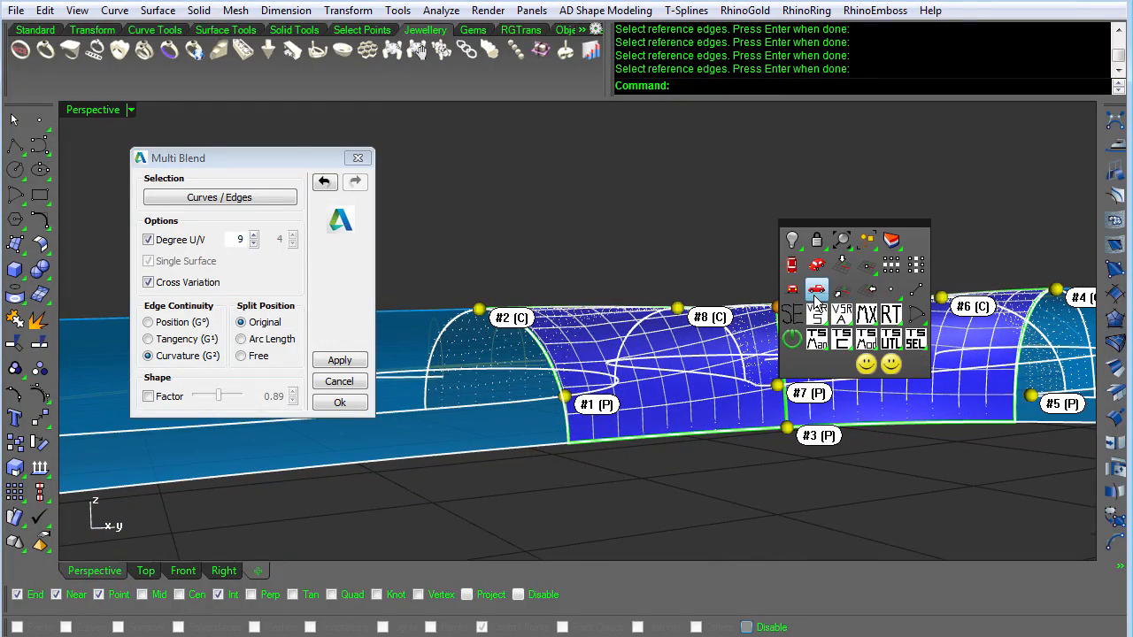
{"action": "right_click_drag", "start_coordinate": [667, 223], "coordinate": [784, 269]}
{"action": "left_click_drag", "start_coordinate": [800, 315], "coordinate": [801, 311]}
{"action": "right_click_drag", "start_coordinate": [909, 496], "coordinate": [908, 486]}
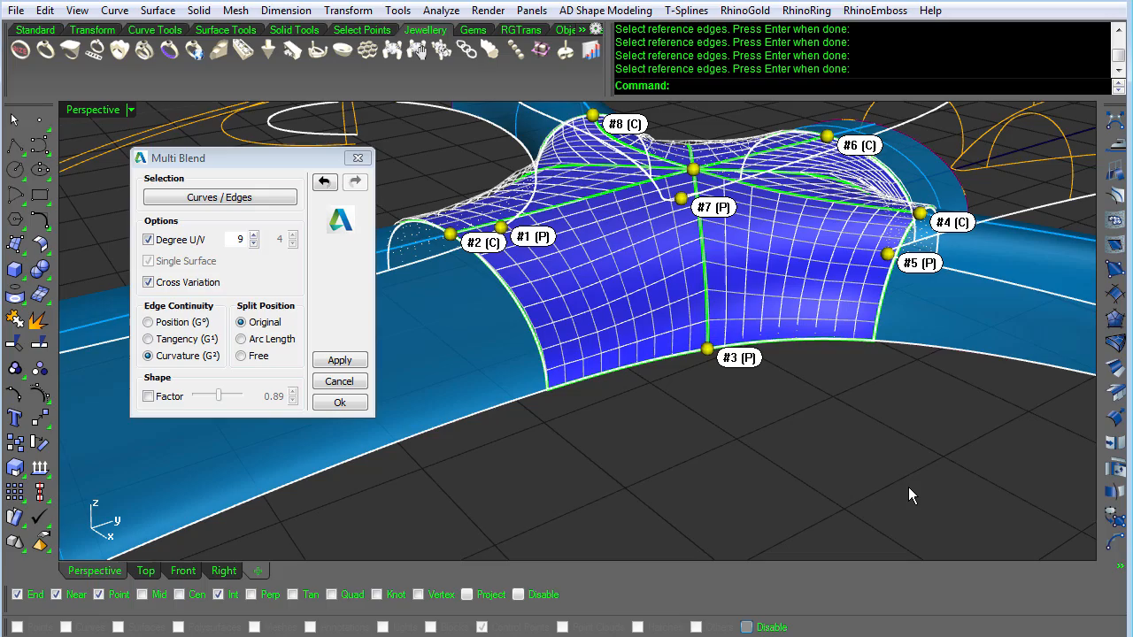
{"action": "right_click_drag", "start_coordinate": [909, 488], "coordinate": [580, 428]}
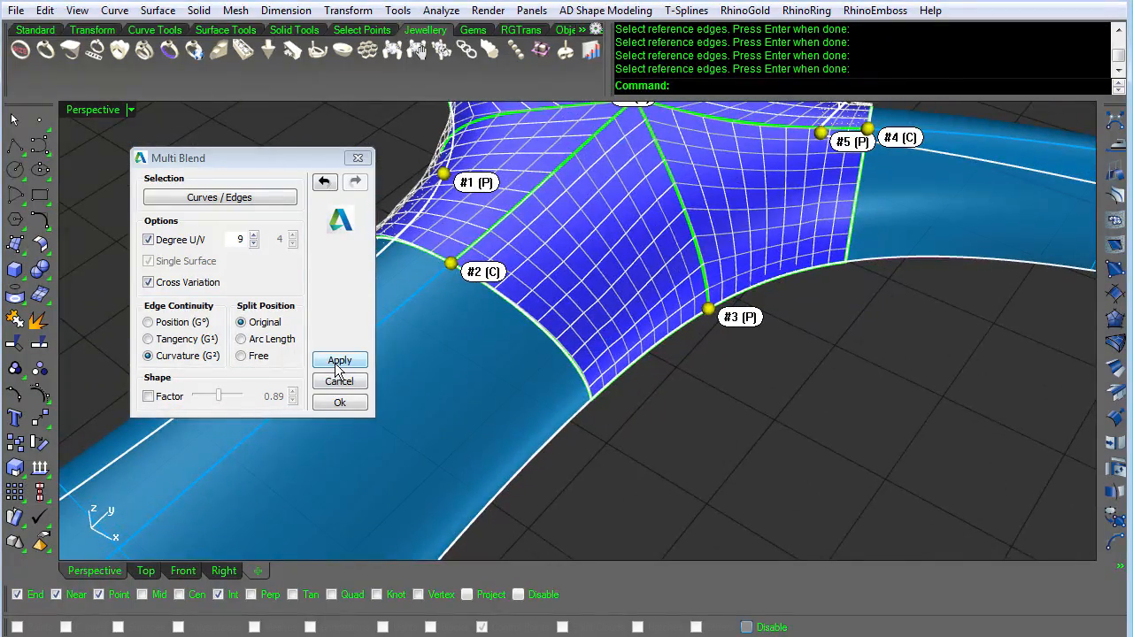
{"action": "left_click", "coordinate": [339, 403]}
Step: Join all junction blend patches with the trunk, both lower branches and the central stem into one polysurface
{"action": "left_click", "coordinate": [834, 443]}
{"action": "right_click_drag", "start_coordinate": [834, 444], "coordinate": [833, 444]}
{"action": "scroll", "coordinate": [834, 443], "scroll_direction": "down", "scroll_amount": 4}
{"action": "scroll", "coordinate": [833, 443], "scroll_direction": "down", "scroll_amount": 3}
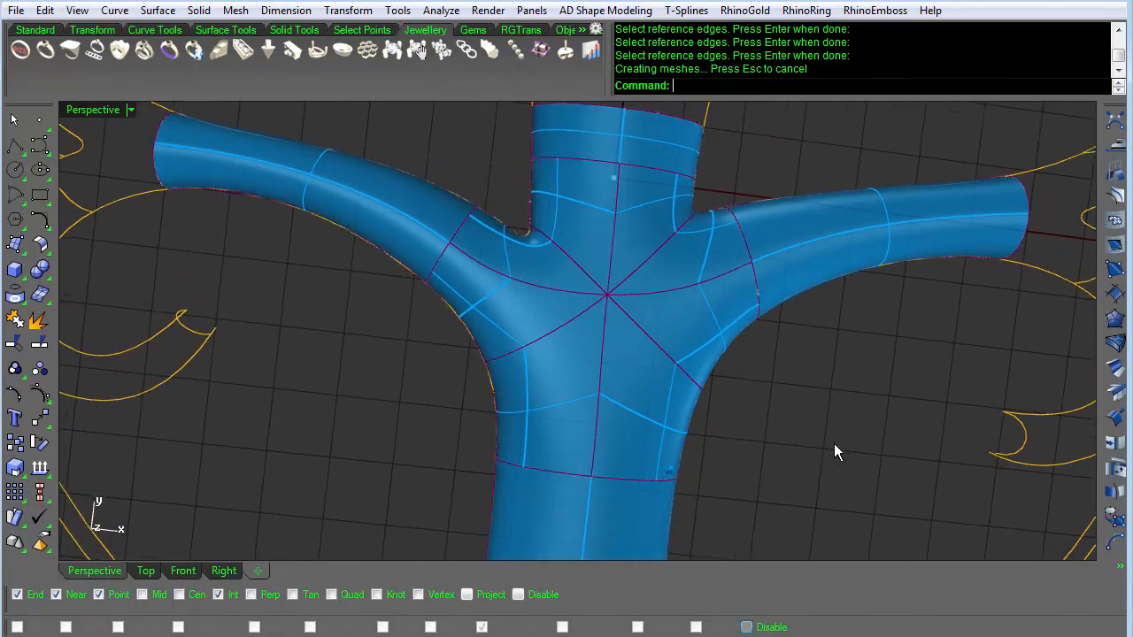
{"action": "left_click", "coordinate": [720, 311]}
{"action": "left_click", "coordinate": [636, 359], "text": "shift"}
{"action": "left_click", "coordinate": [555, 368], "text": "shift"}
{"action": "left_click", "coordinate": [516, 310], "text": "shift"}
{"action": "left_click", "coordinate": [538, 262], "text": "shift"}
{"action": "left_click", "coordinate": [586, 232], "text": "shift"}
{"action": "left_click", "coordinate": [655, 187], "text": "shift"}
{"action": "left_click", "coordinate": [658, 155], "text": "shift"}
{"action": "left_click", "coordinate": [812, 243], "text": "shift"}
{"action": "left_click", "coordinate": [419, 215], "text": "shift"}
{"action": "left_click", "coordinate": [564, 517], "text": "shift"}
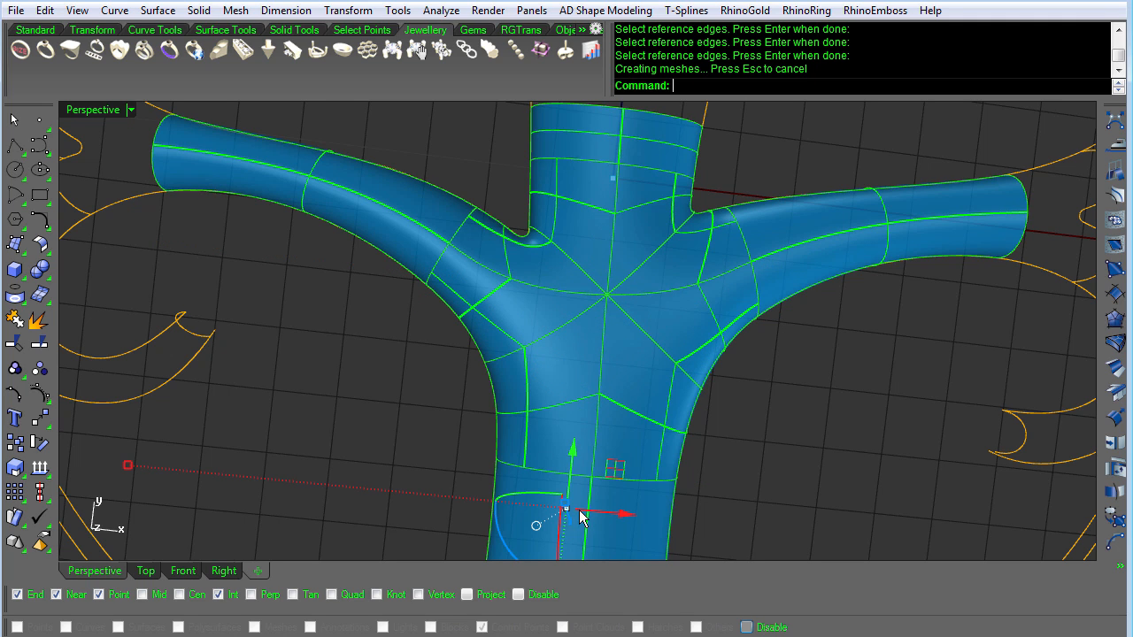
{"action": "key", "text": "ctrl+j"}
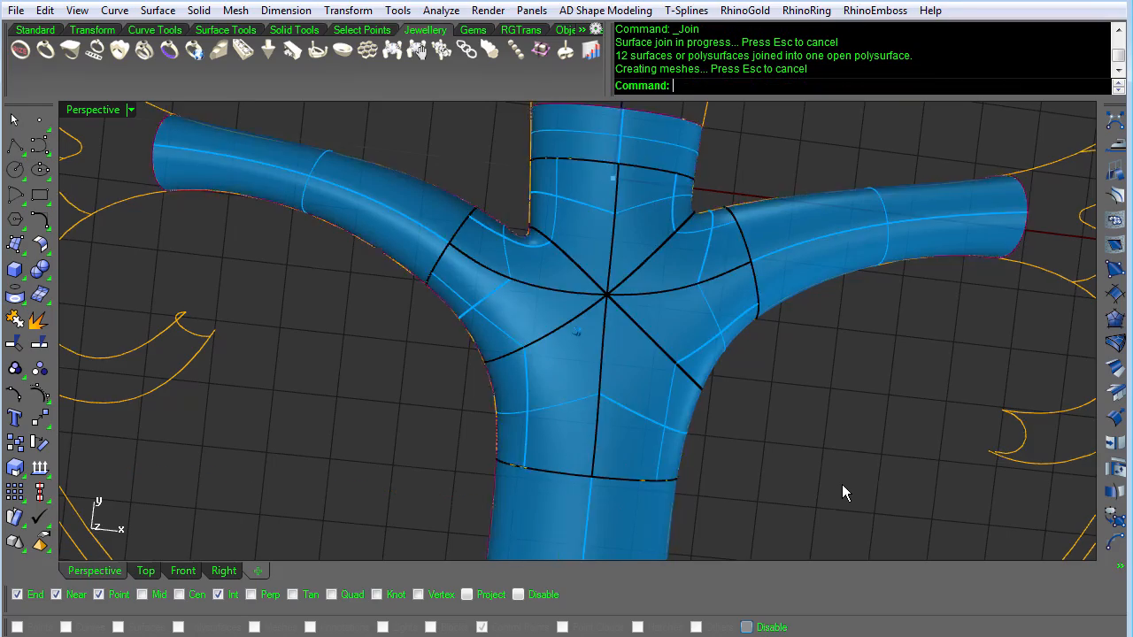
{"action": "right_click_drag", "start_coordinate": [841, 484], "coordinate": [774, 457]}
{"action": "scroll", "coordinate": [842, 484], "scroll_direction": "down", "scroll_amount": 5}
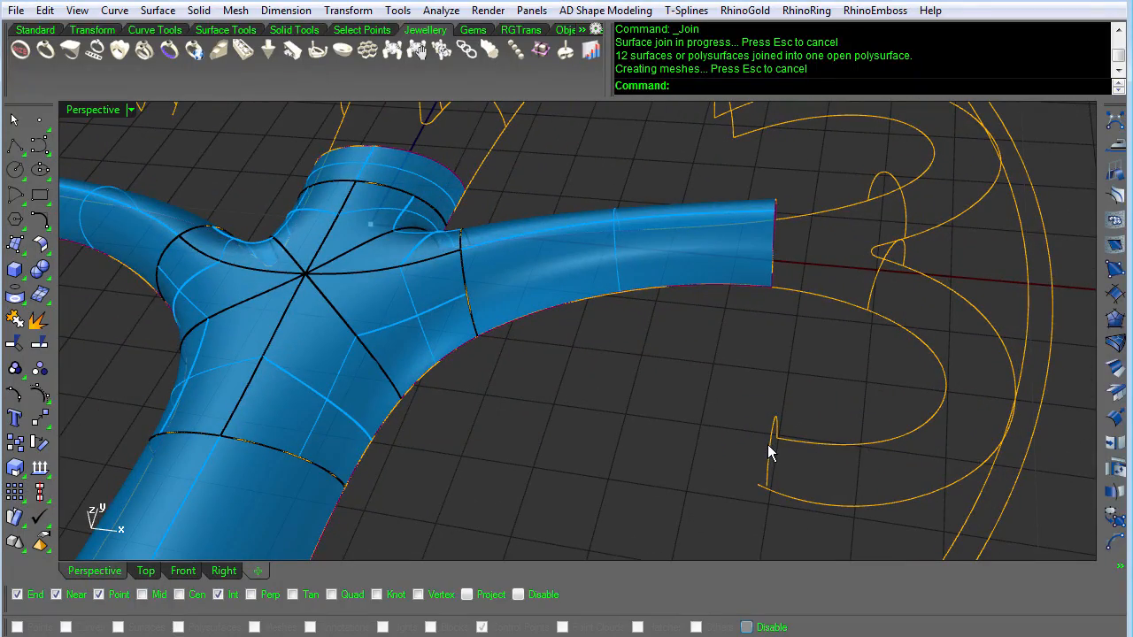